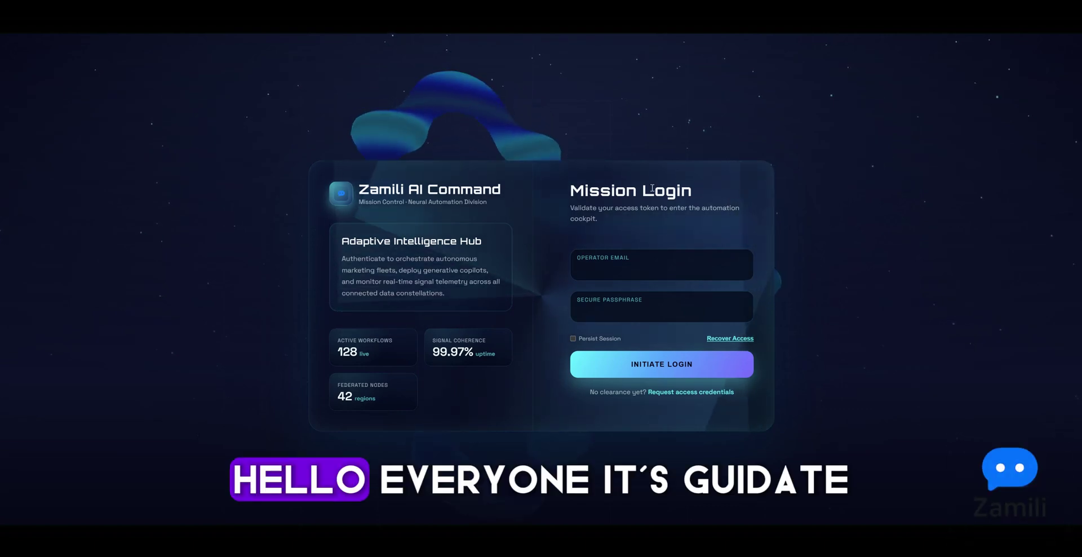
Sign in to Zamili.ai with the saved operator email and the account passphrase
left_click(634, 264)
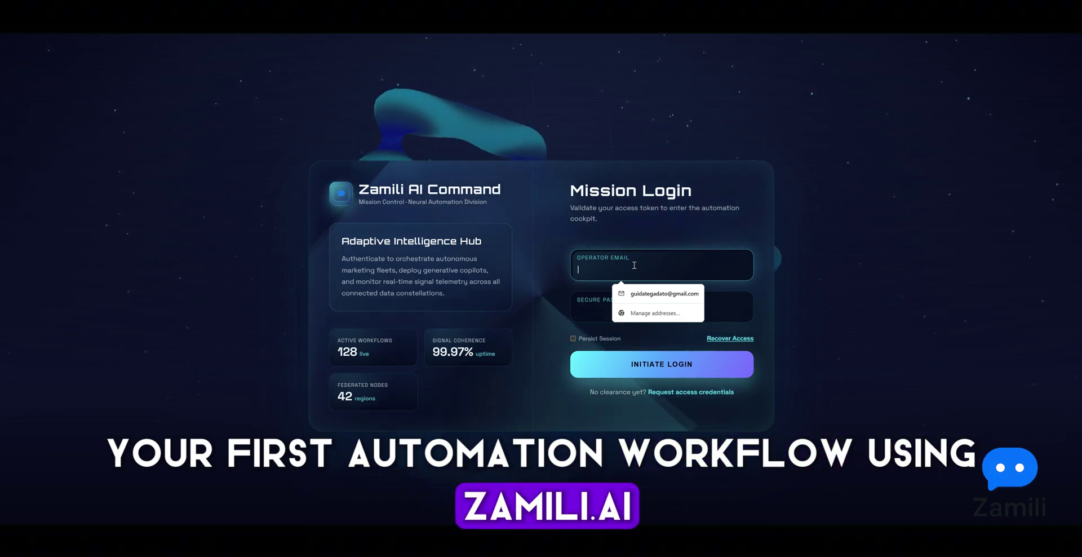
left_click(635, 234)
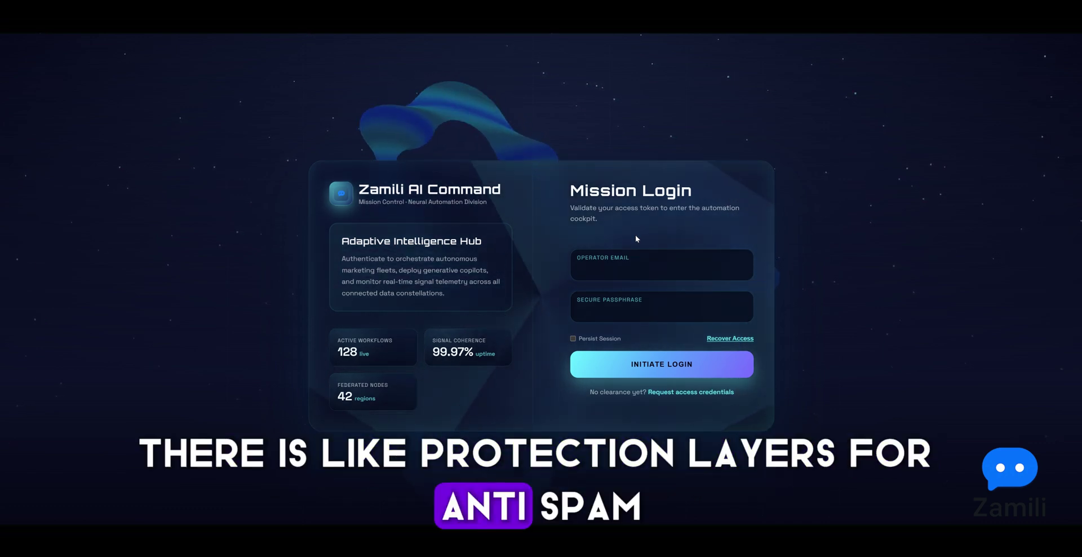
left_click(630, 269)
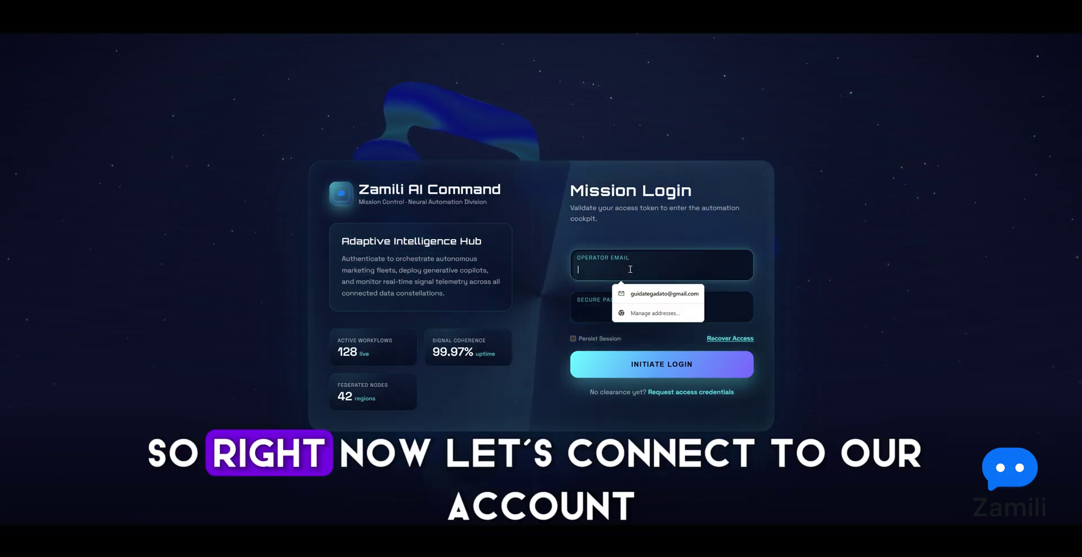
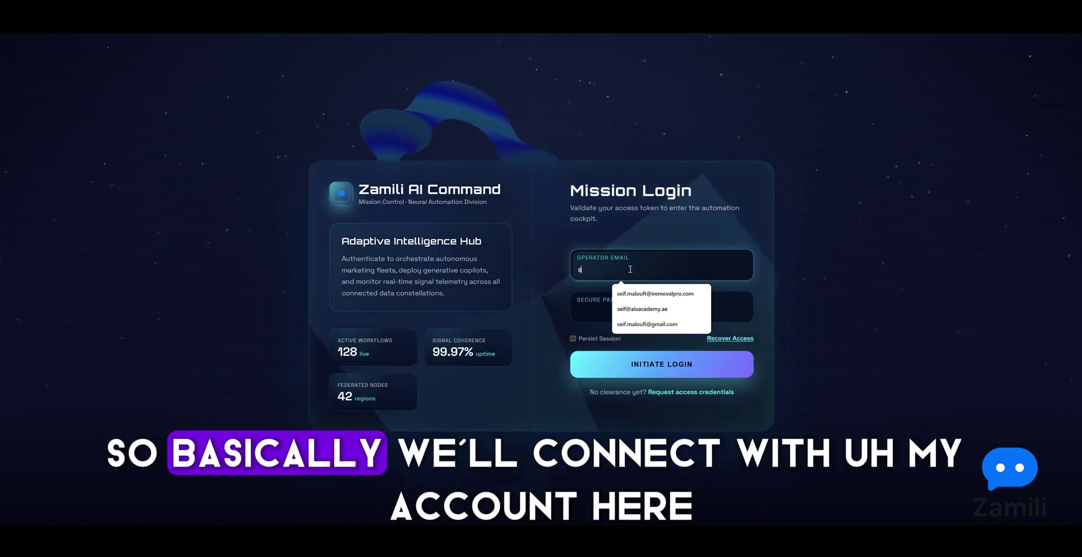
left_click(643, 325)
left_click(627, 306)
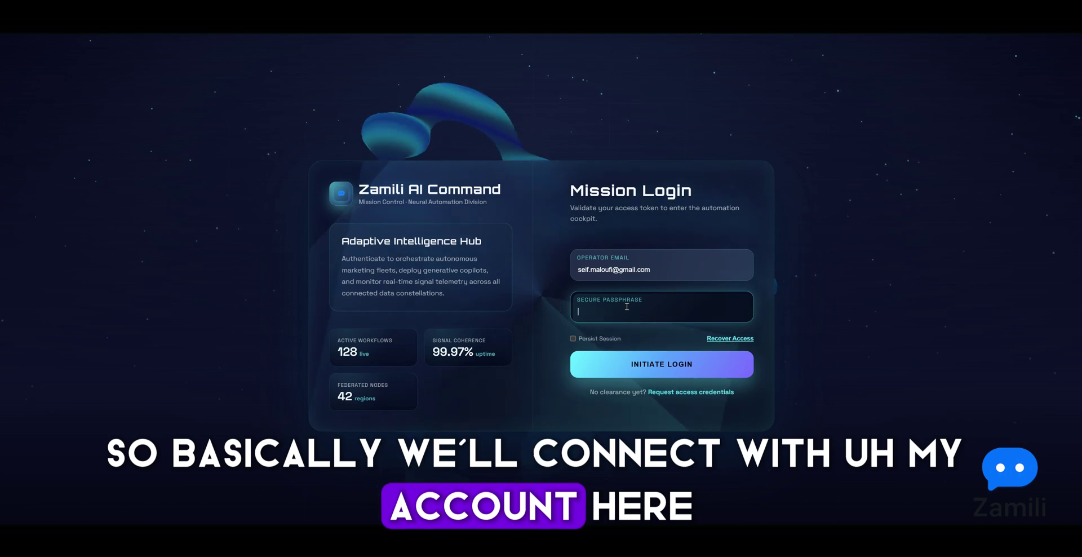
type("sa")
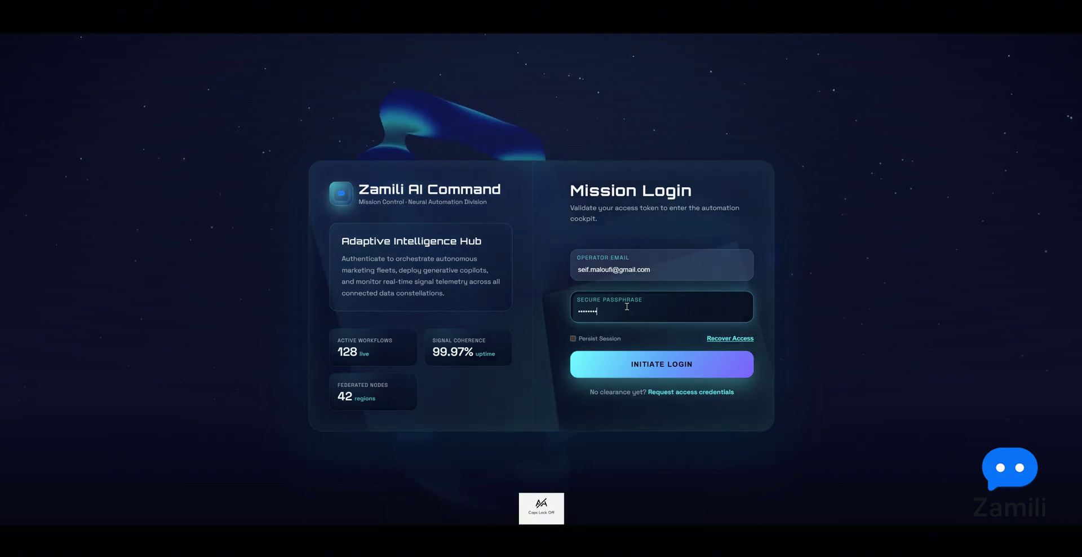
key("Return")
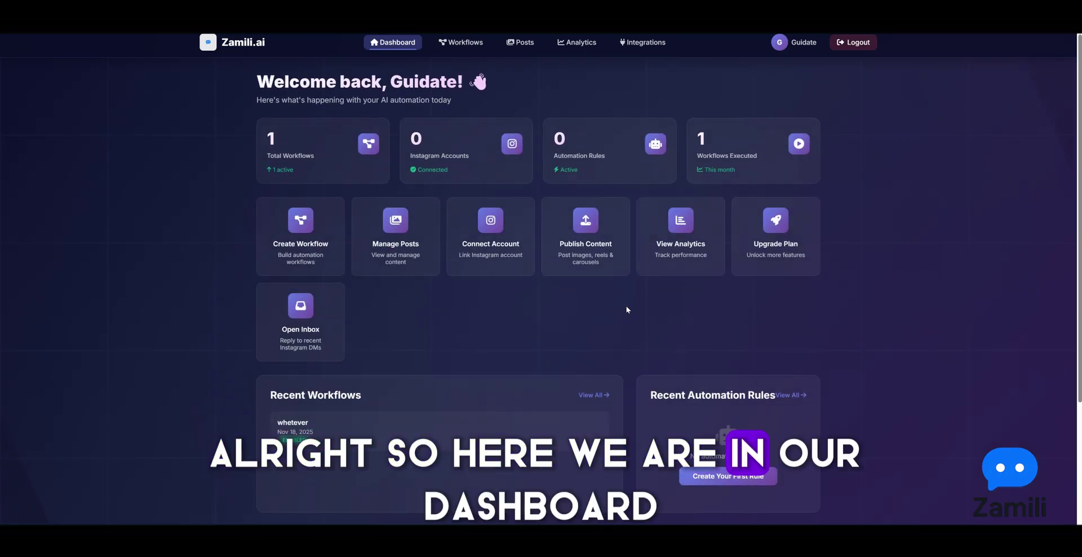
Scroll over the dashboard, then go to the Workflows page
scroll(423, 313, "down", 4)
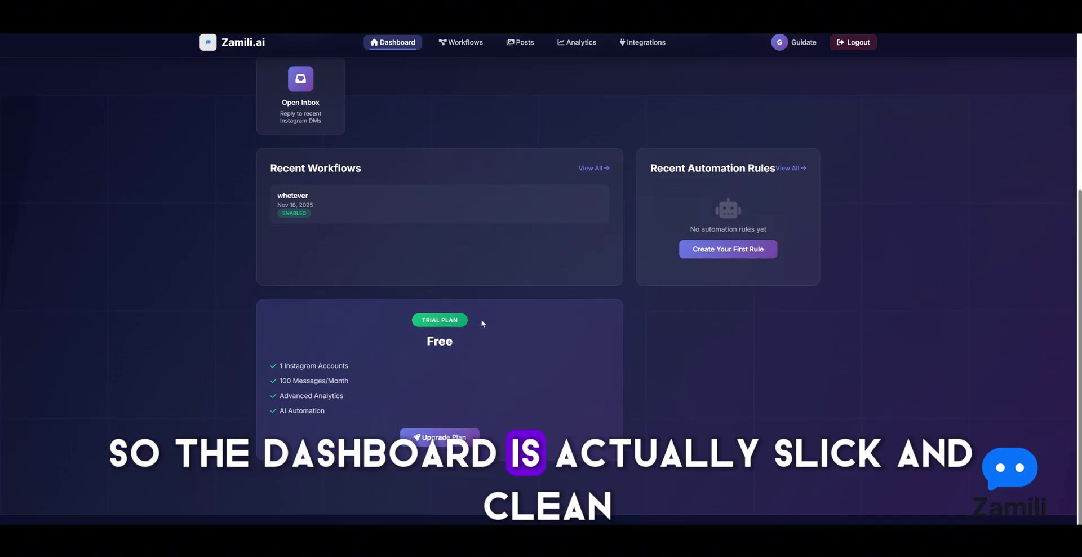
scroll(482, 321, "up", 4)
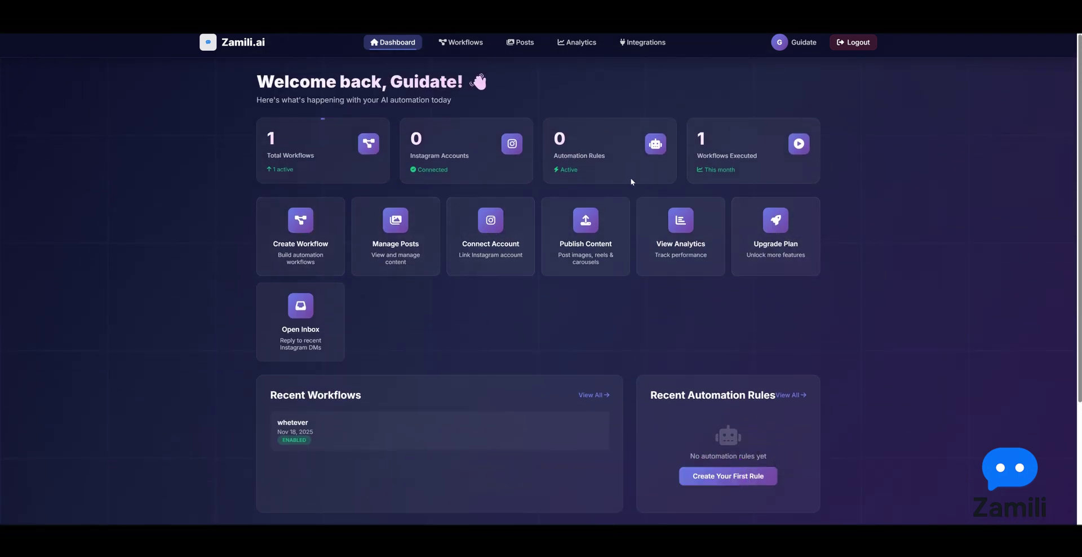
left_click(475, 45)
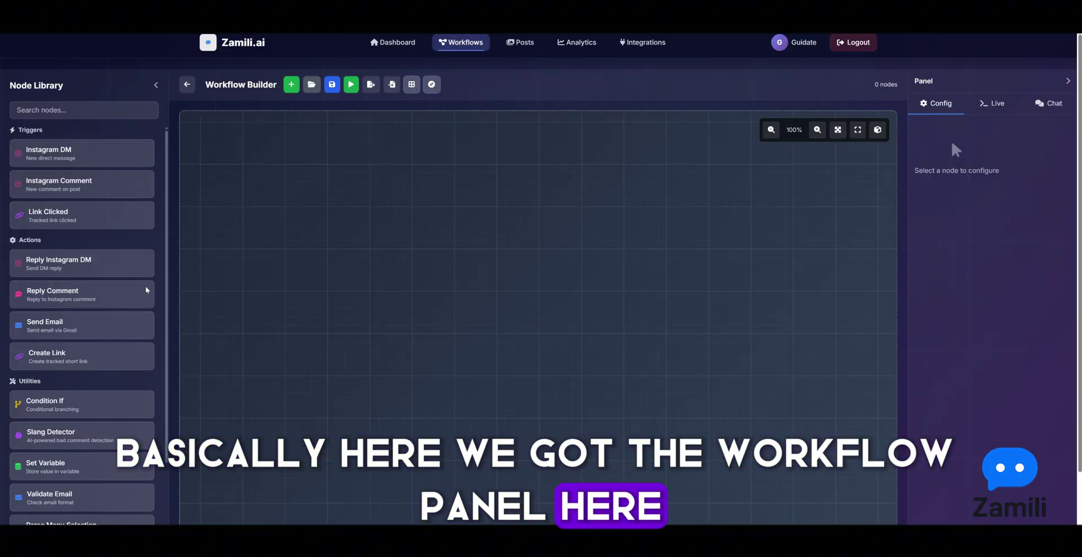
Add Reply DM, Instagram Comment and Link Clicked nodes, then arrange and disconnect them
left_click_drag(78, 263, 308, 291)
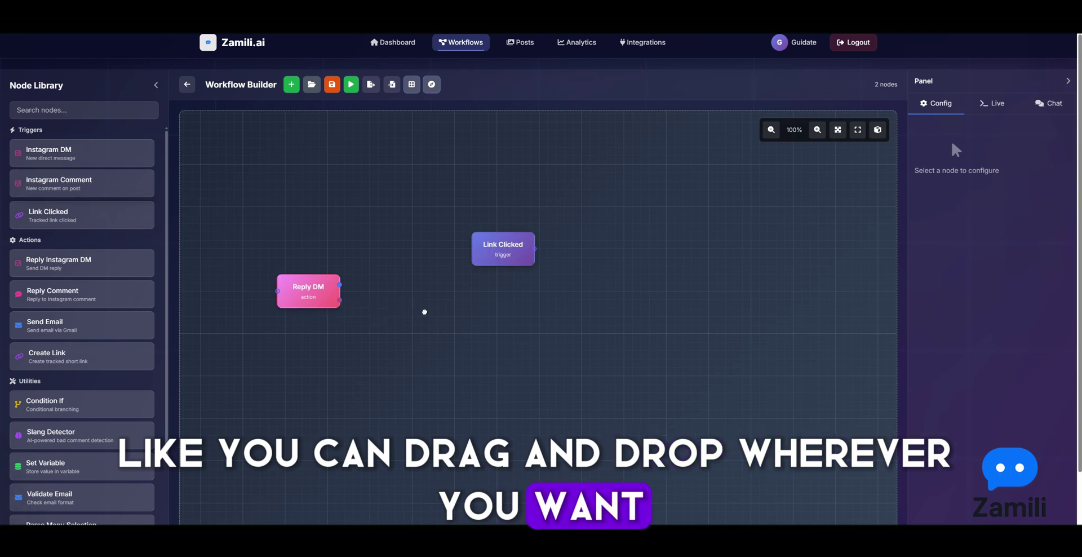
left_click_drag(425, 312, 429, 315)
left_click_drag(303, 290, 286, 298)
left_click(325, 293)
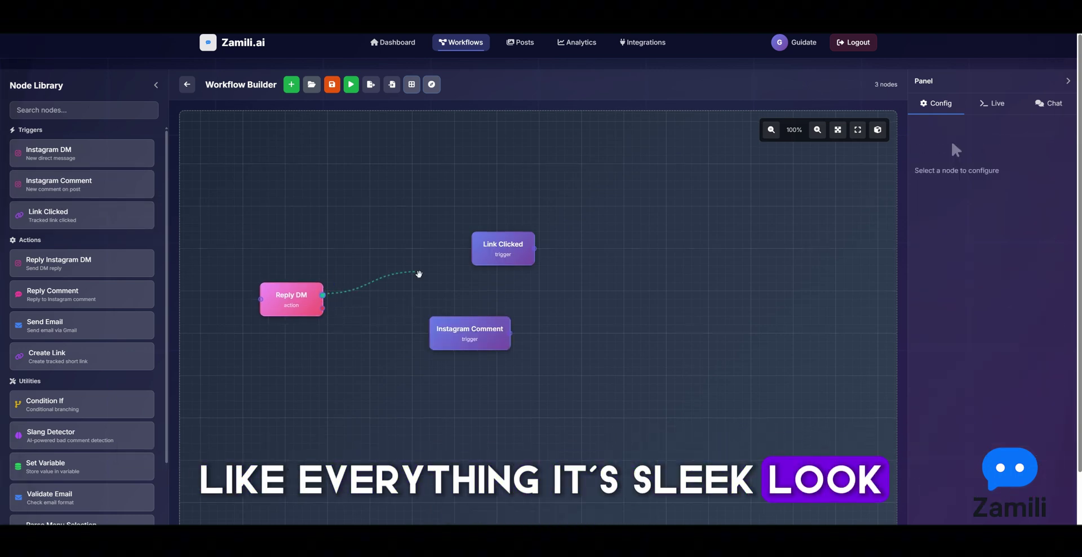
left_click_drag(419, 274, 478, 250)
left_click_drag(315, 301, 613, 246)
left_click_drag(472, 263, 472, 255)
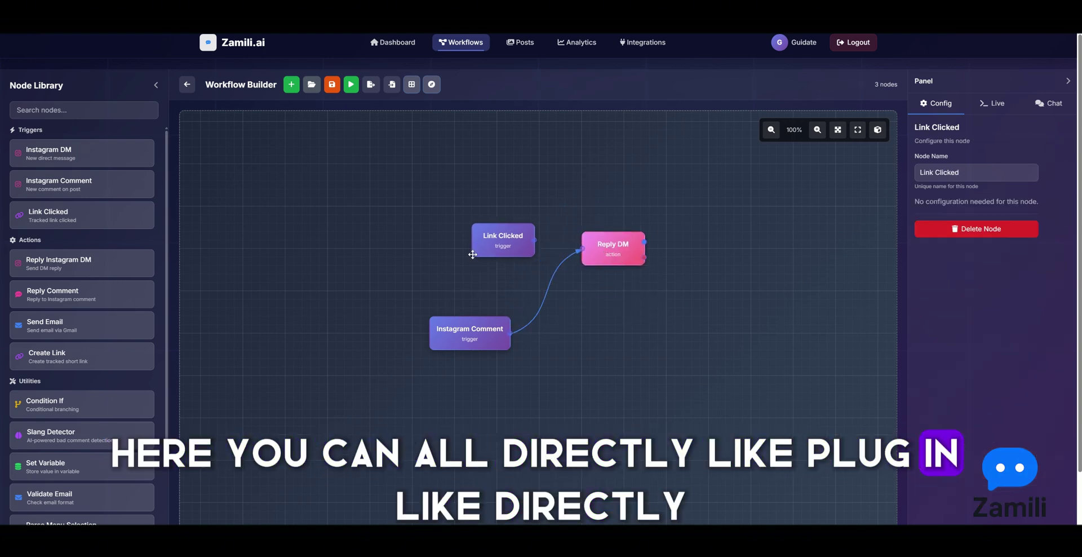
left_click(547, 297)
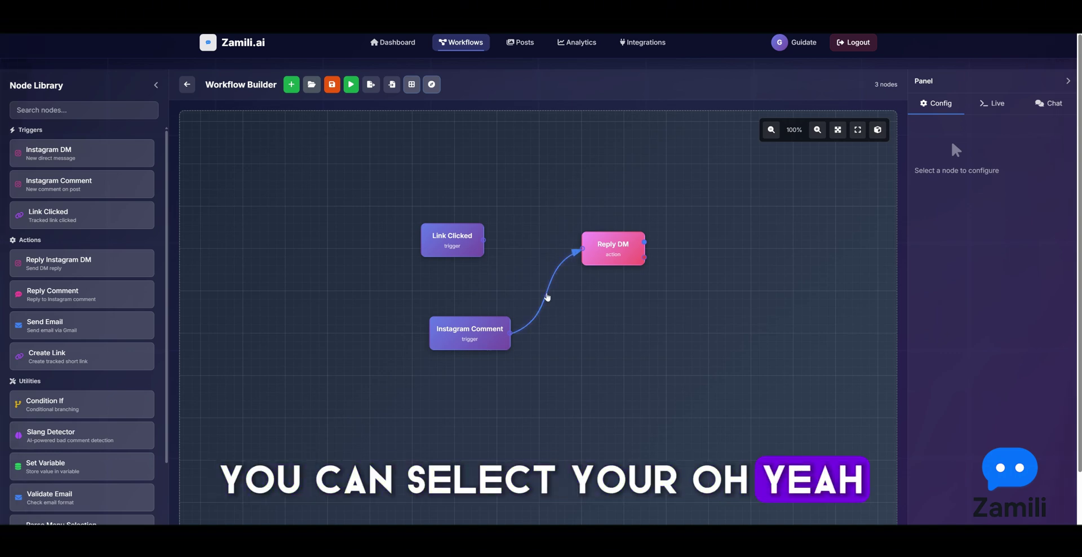
left_click(547, 297)
left_click_drag(628, 252, 636, 260)
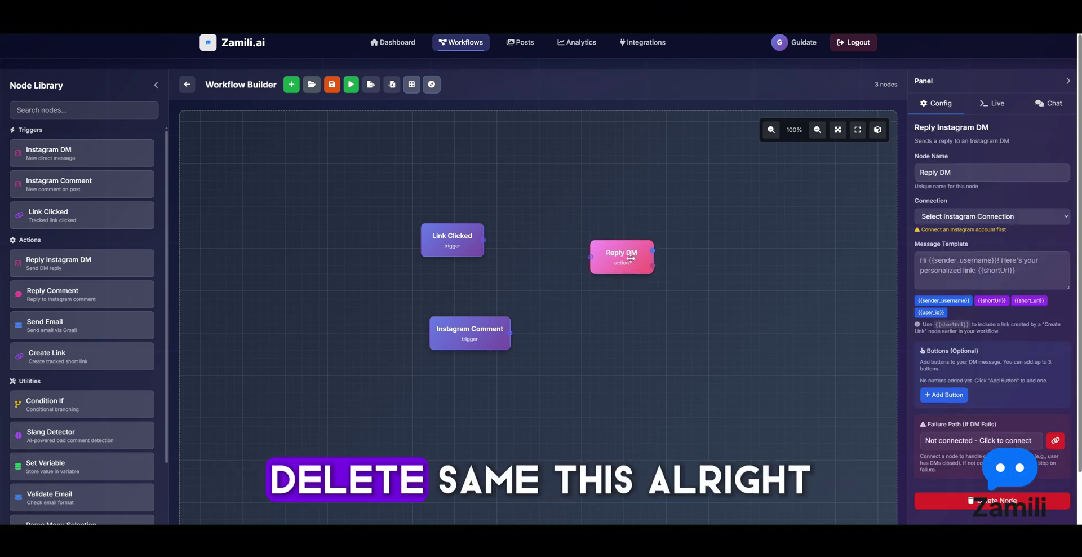
Replace Reply DM with a duplicated Reply DM Copy and shift Link Clicked left
right_click(631, 258)
left_click(650, 267)
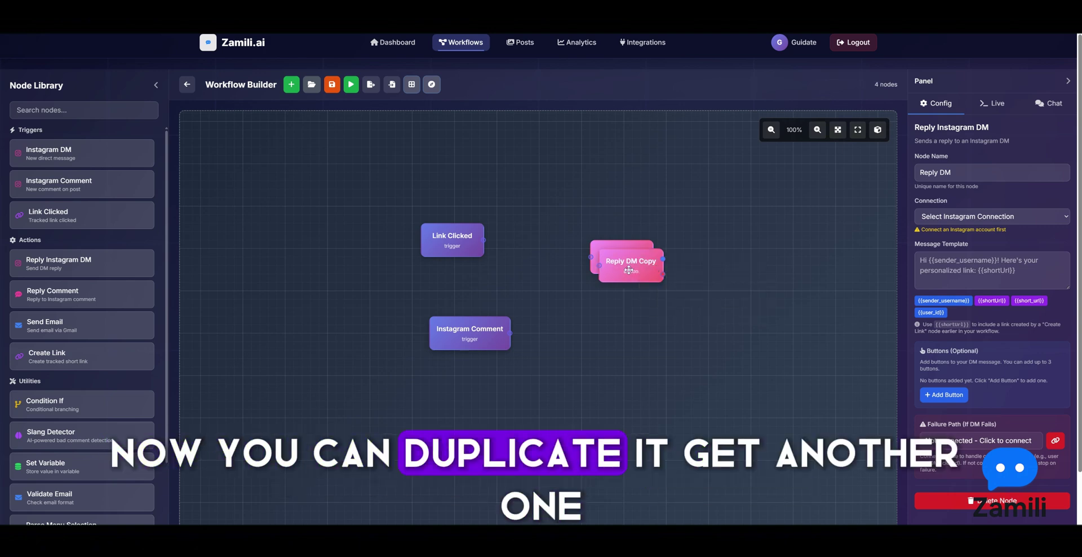
right_click(610, 271)
left_click(620, 319)
left_click(448, 236)
left_click_drag(448, 235, 423, 244)
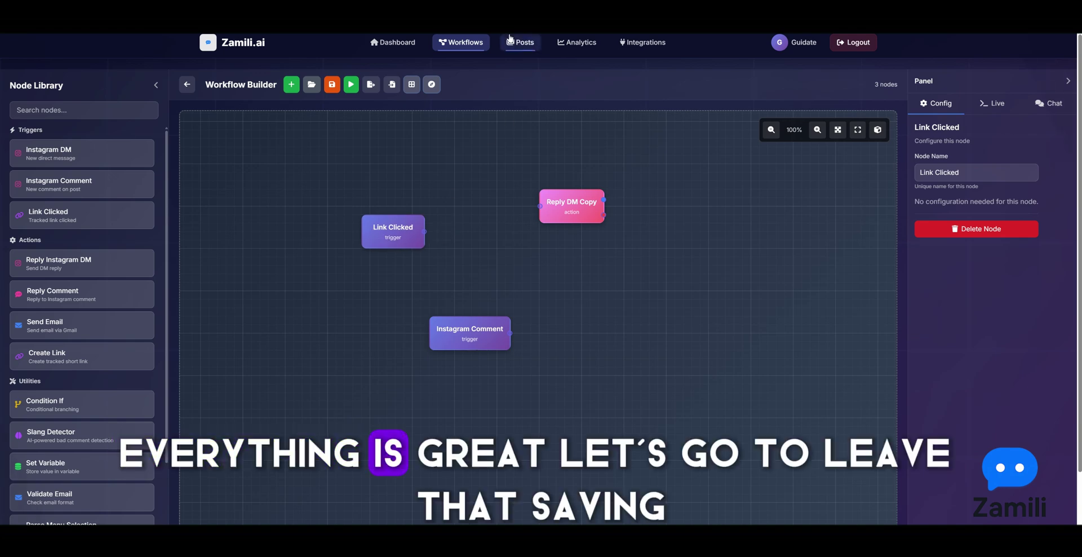
left_click(520, 43)
Leave the builder without saving and move through Analytics to the Integrations page
left_click(575, 308)
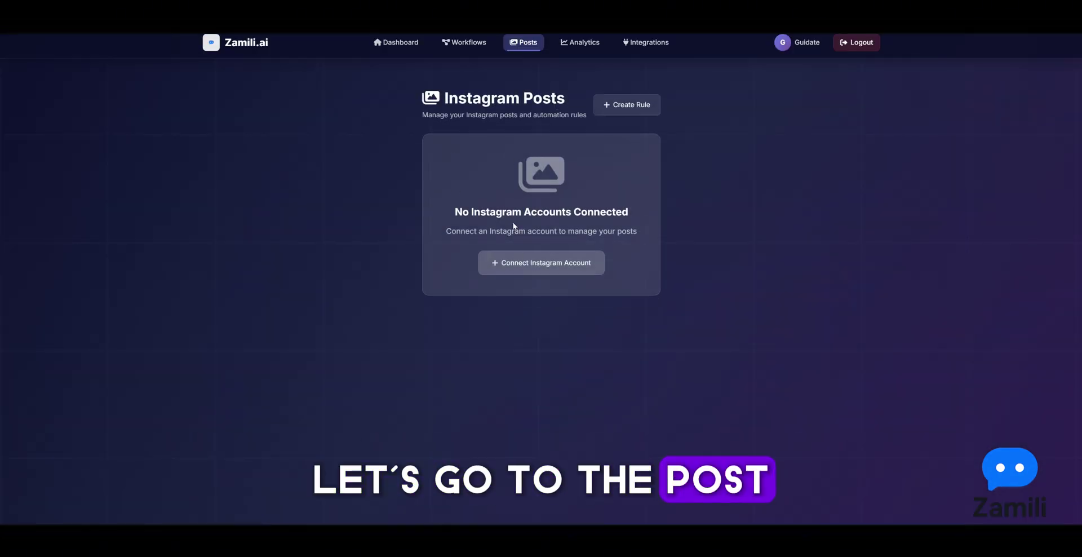
left_click(574, 44)
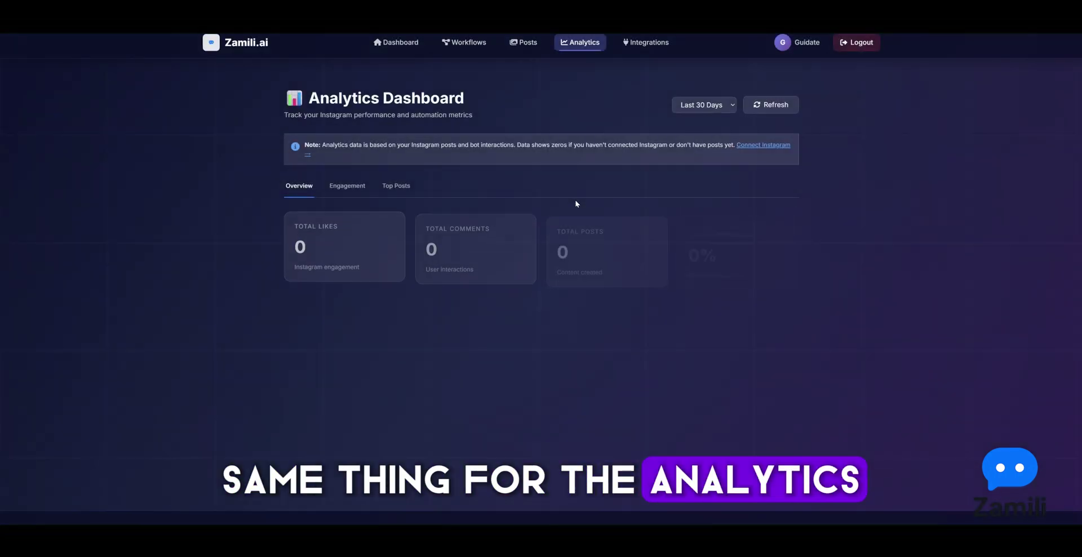
left_click(650, 49)
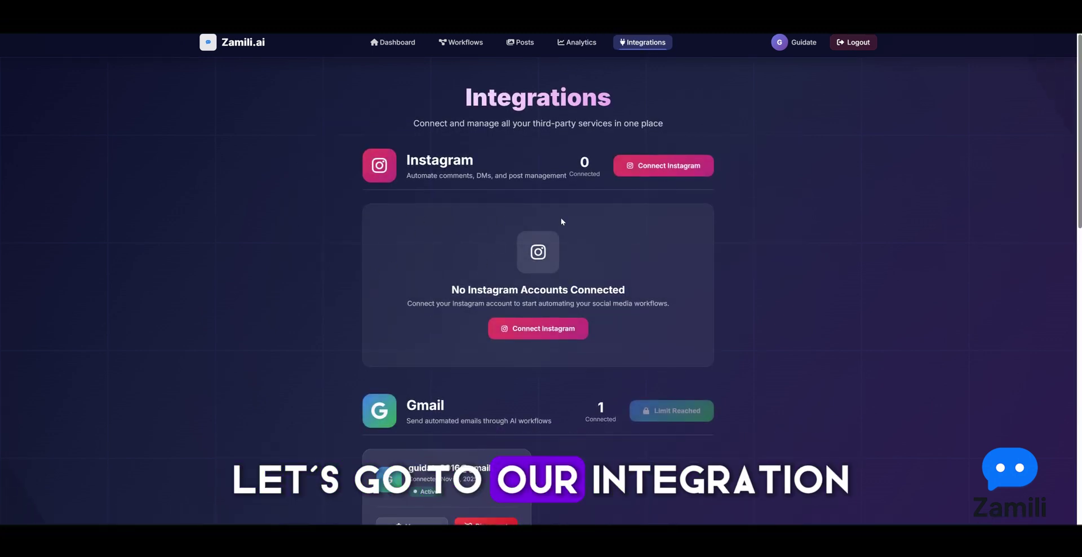
Scroll through the Stripe and OpenRouter AI integrations, highlighting the OpenRouter AI heading
scroll(502, 265, "down", 5)
scroll(500, 314, "up", 5)
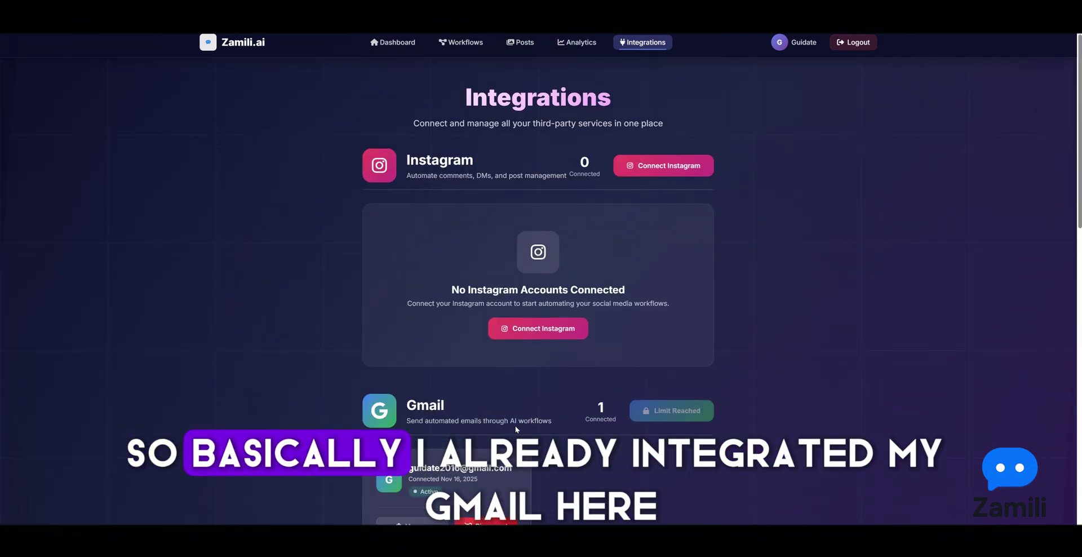
scroll(459, 421, "down", 3)
scroll(471, 312, "down", 6)
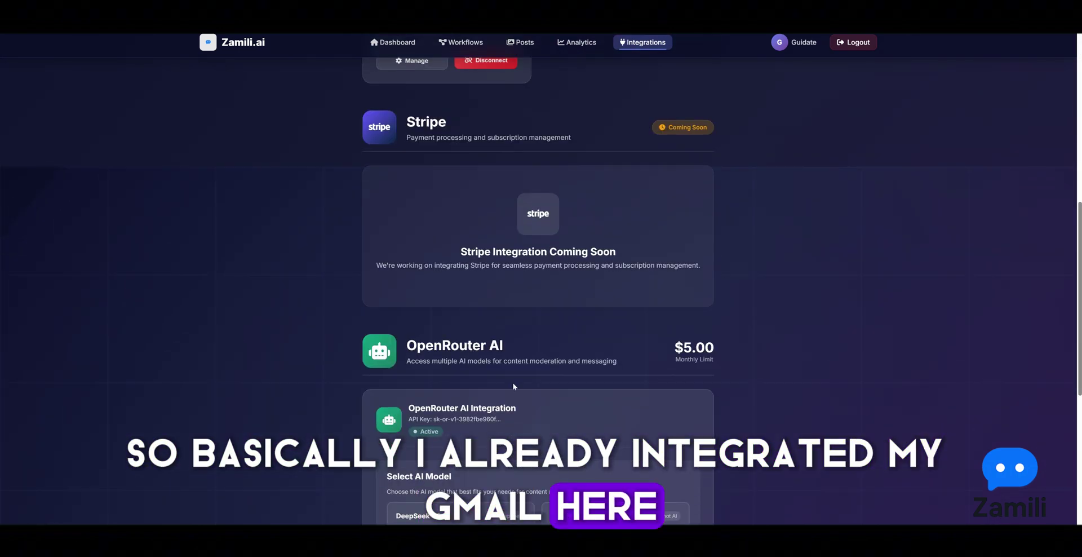
triple_click(528, 347)
left_click(520, 344)
scroll(467, 279, "down", 4)
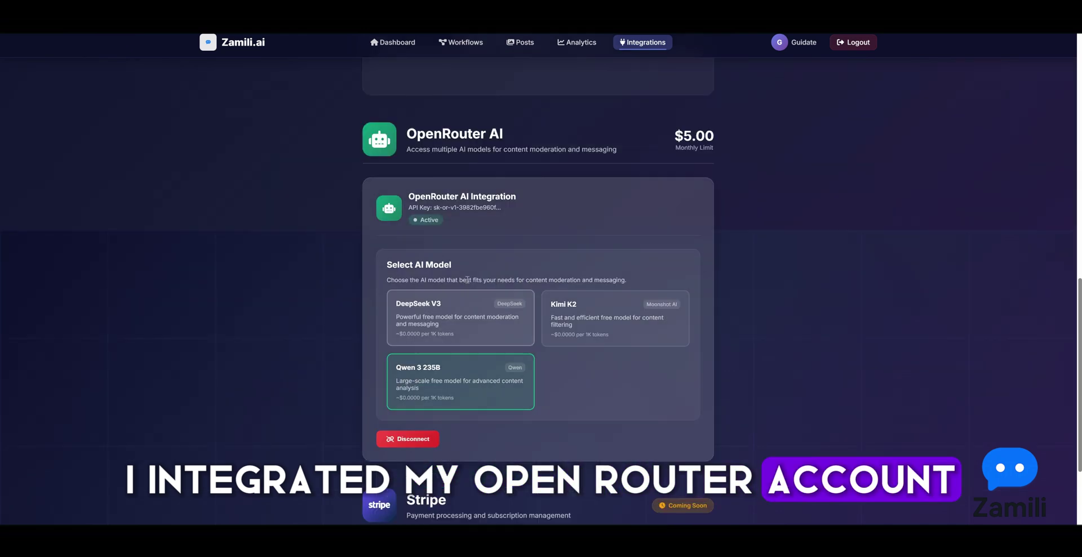
scroll(467, 279, "up", 2)
triple_click(447, 262)
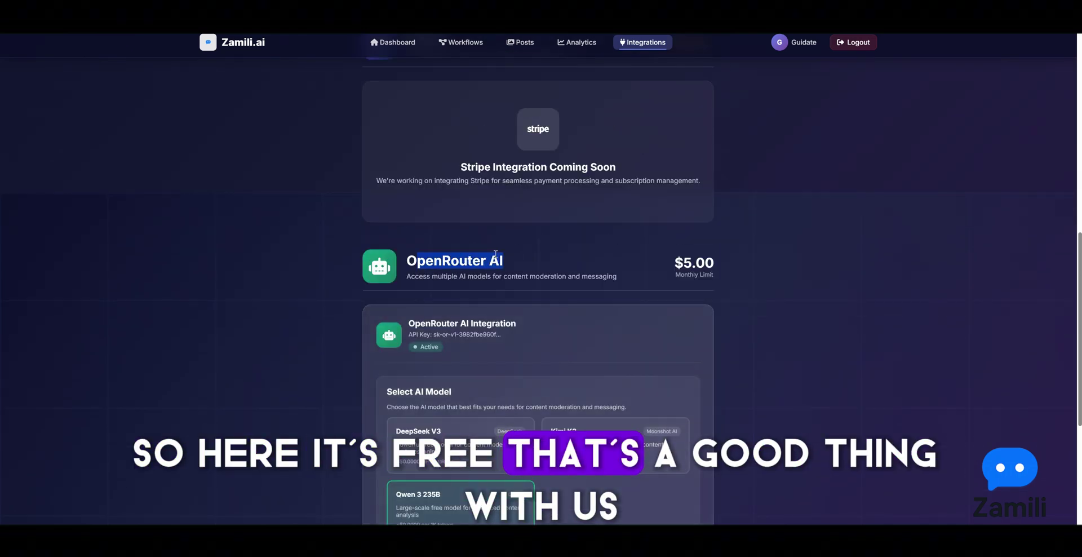
double_click(456, 262)
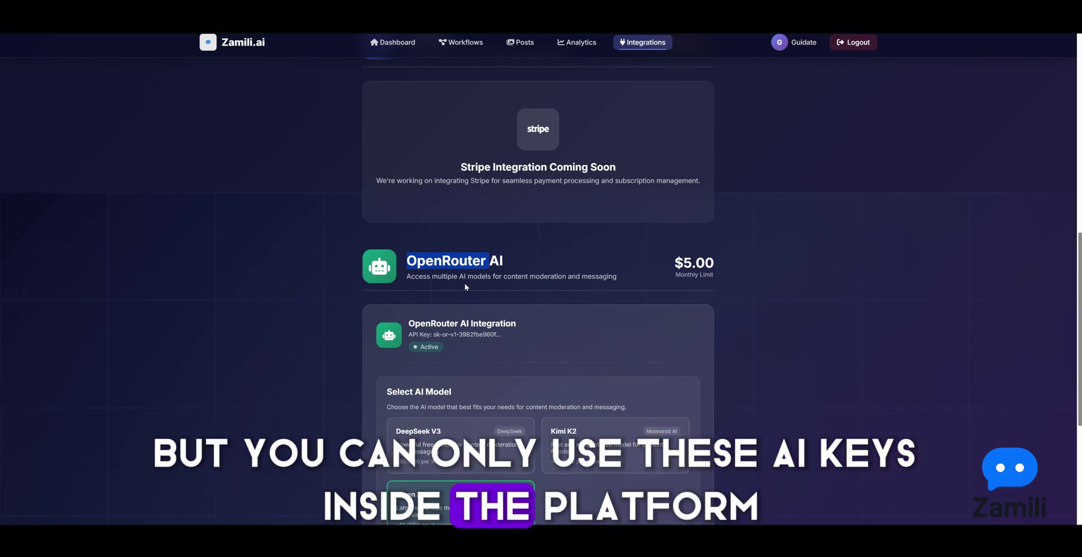
scroll(465, 287, "down", 2)
scroll(465, 286, "up", 3)
left_click(540, 290)
Return to the Instagram section and start connecting an Instagram account
scroll(540, 290, "up", 6)
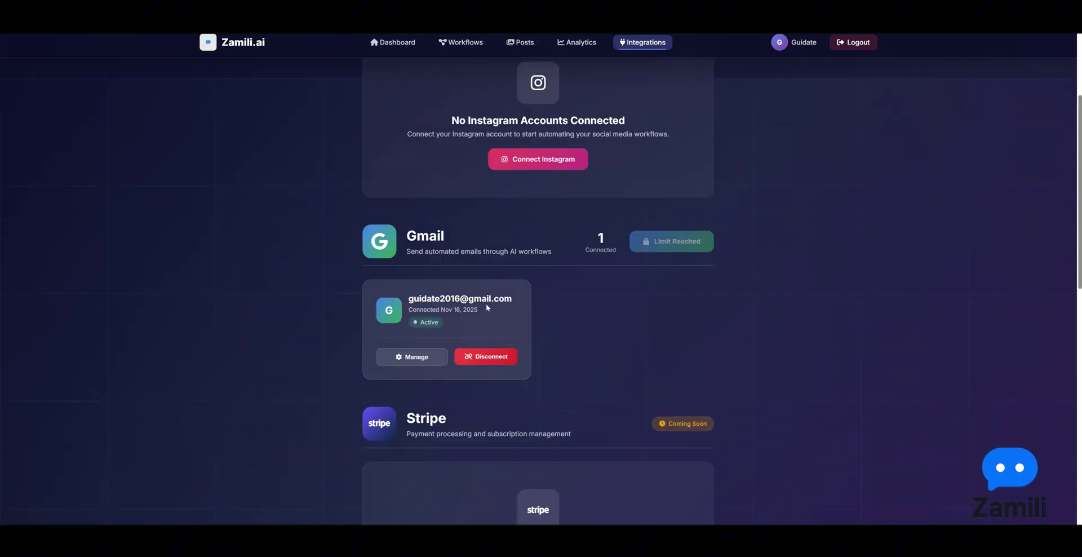
scroll(496, 304, "up", 3)
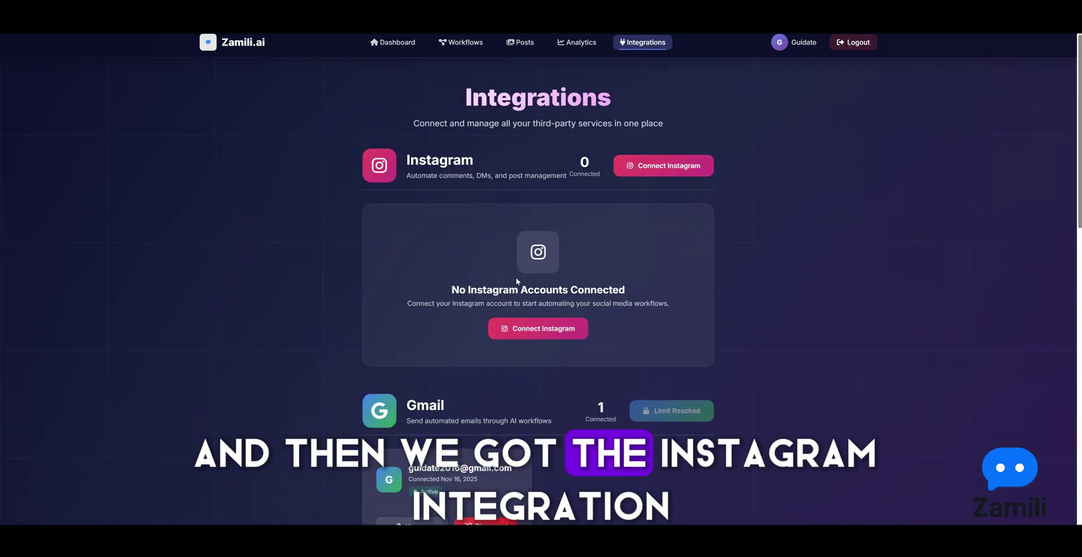
scroll(505, 295, "down", 6)
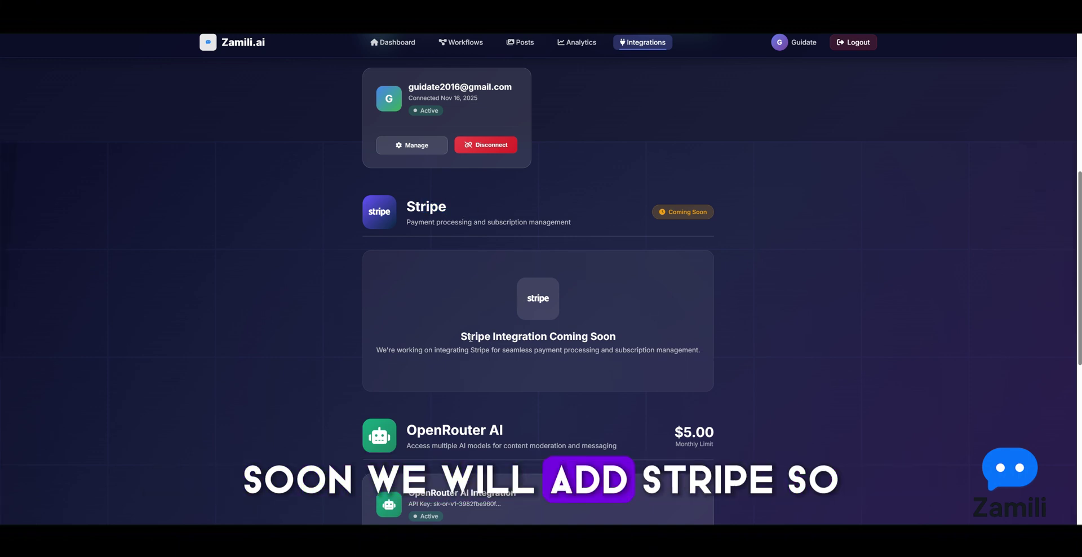
left_click(535, 338)
left_click(553, 337)
double_click(543, 336)
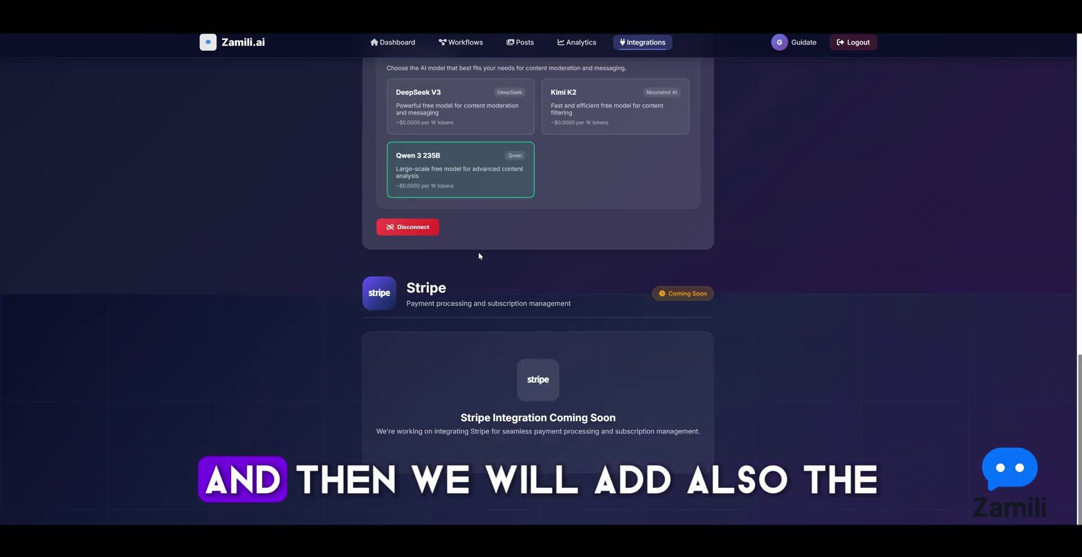
scroll(489, 327, "up", 3)
scroll(494, 343, "up", 10)
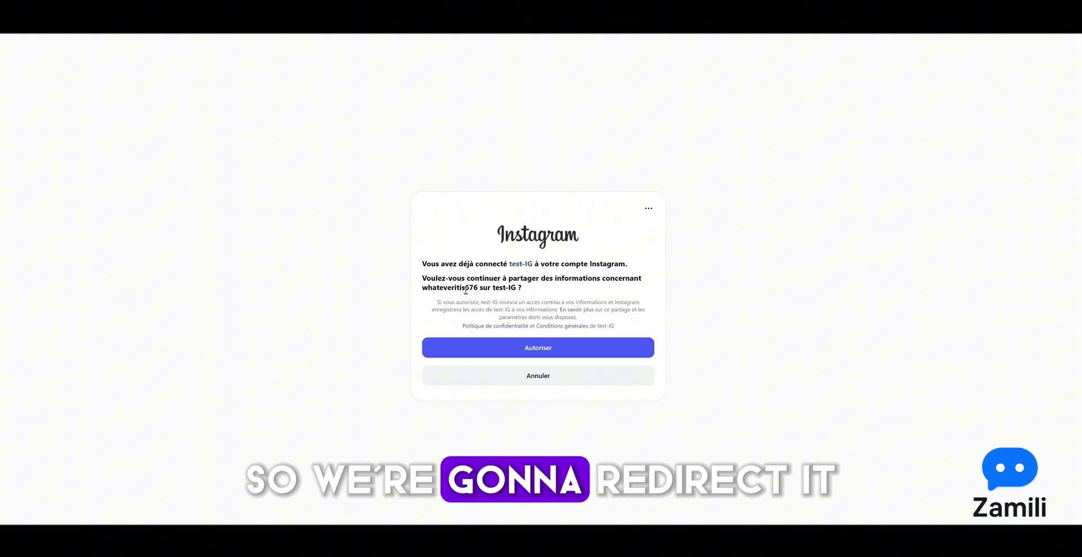
Grant the test-IG app access to the Instagram account and continue to the Zamili.ai dashboard
left_click_drag(509, 263, 626, 263)
left_click(546, 297)
left_click(536, 348)
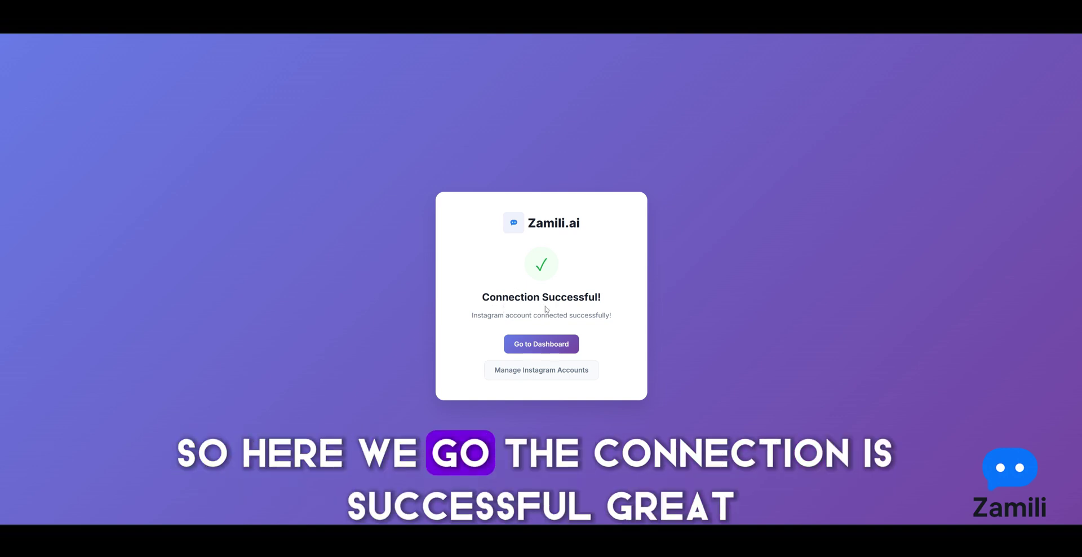
left_click(545, 344)
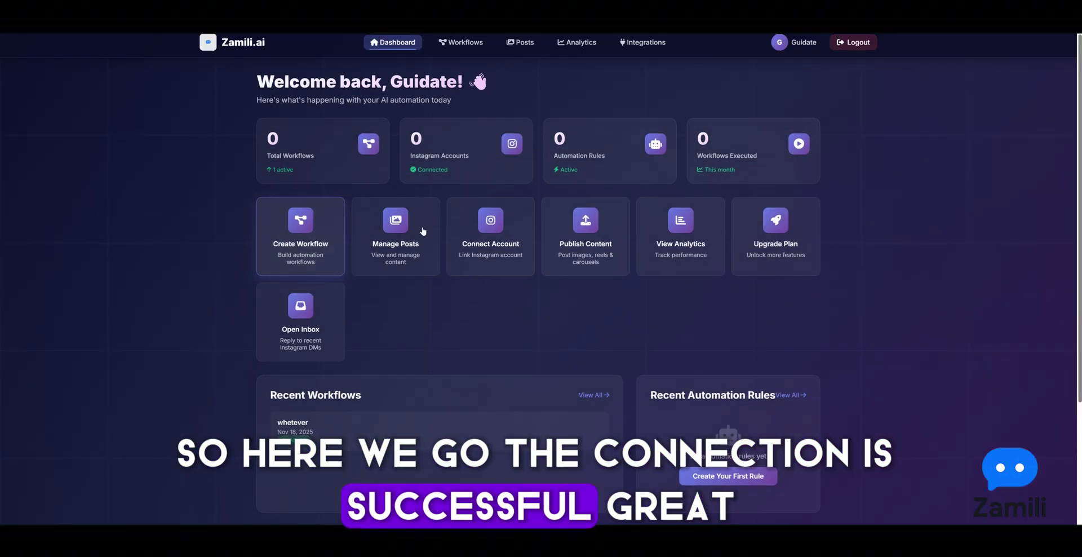
Confirm 1 connected Instagram account, then open Manage for the watch-and-bangles post
left_click(421, 143)
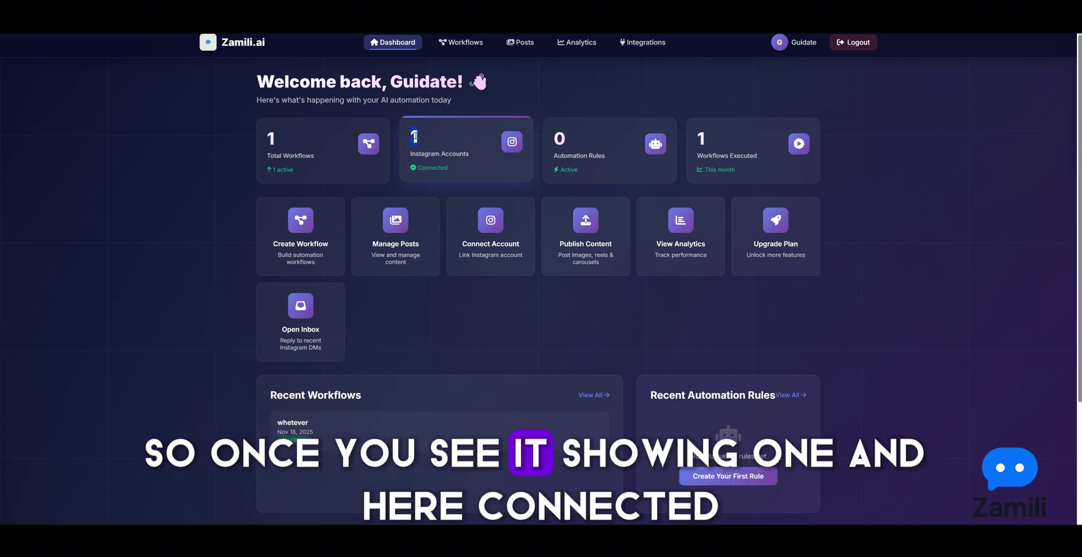
left_click(414, 171)
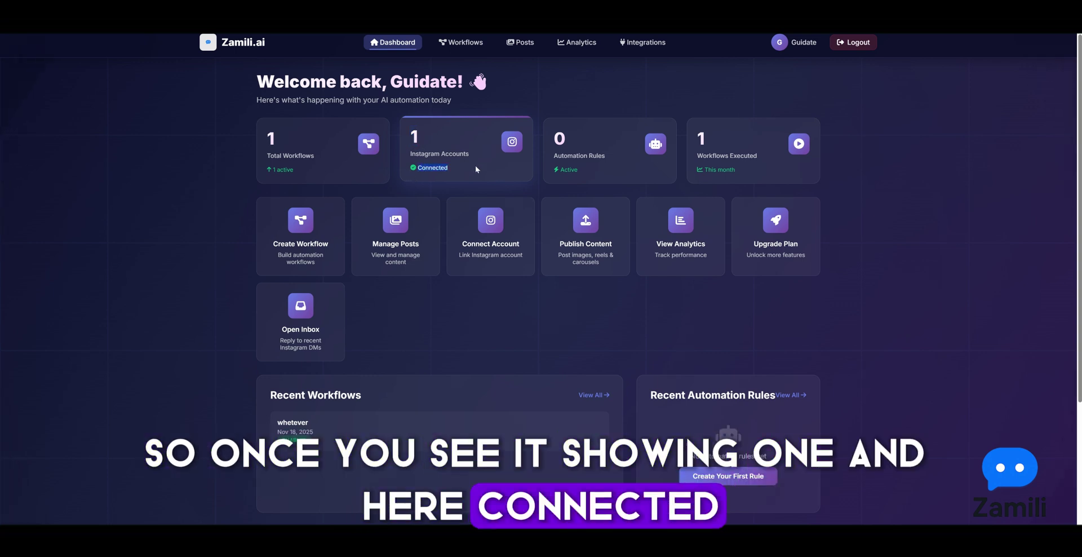
left_click(443, 82)
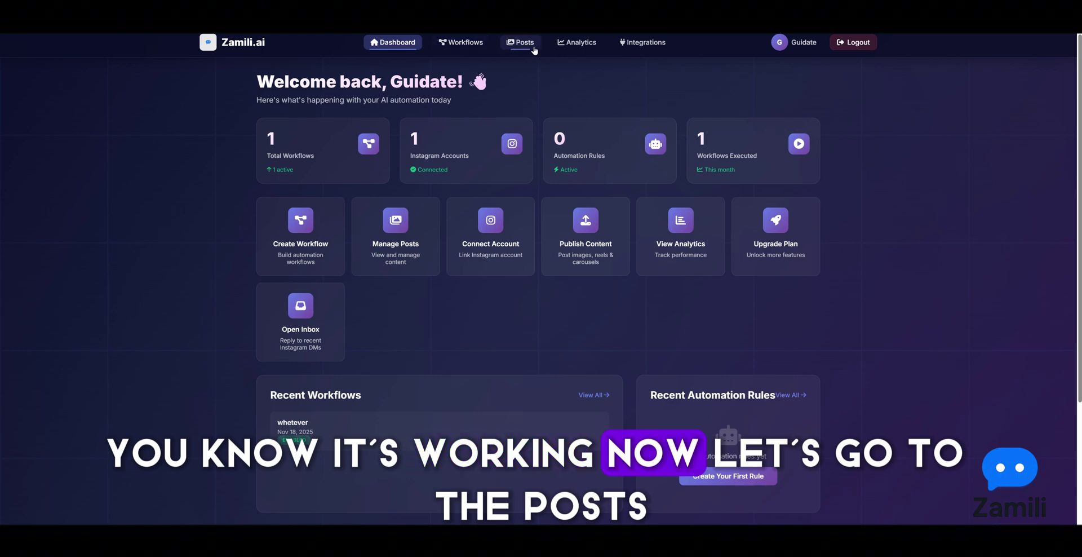
left_click(533, 47)
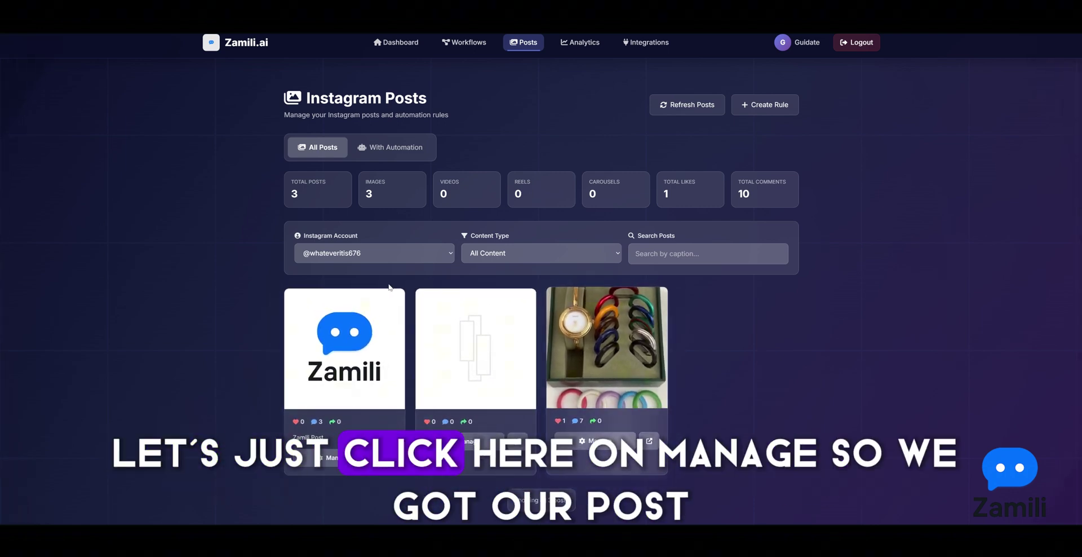
left_click(595, 440)
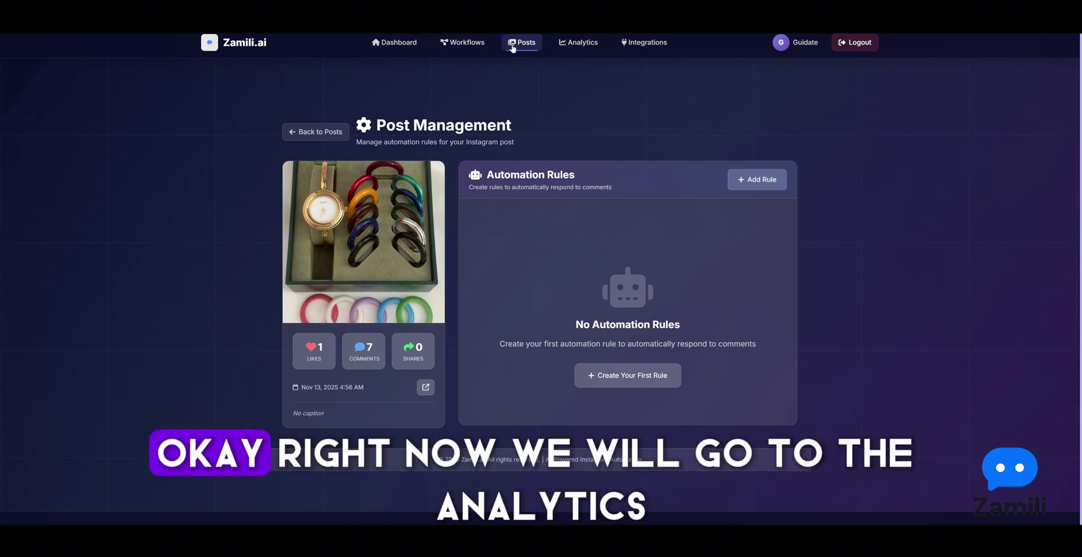
Review the Analytics Overview cards and the Top Posts ranking
left_click(579, 42)
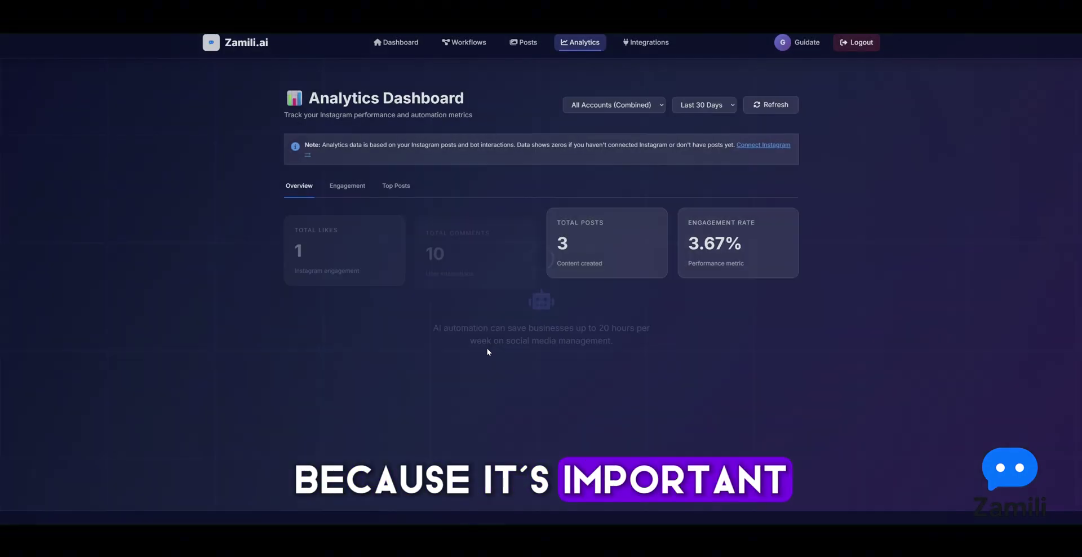
left_click_drag(689, 242, 731, 242)
left_click(732, 242)
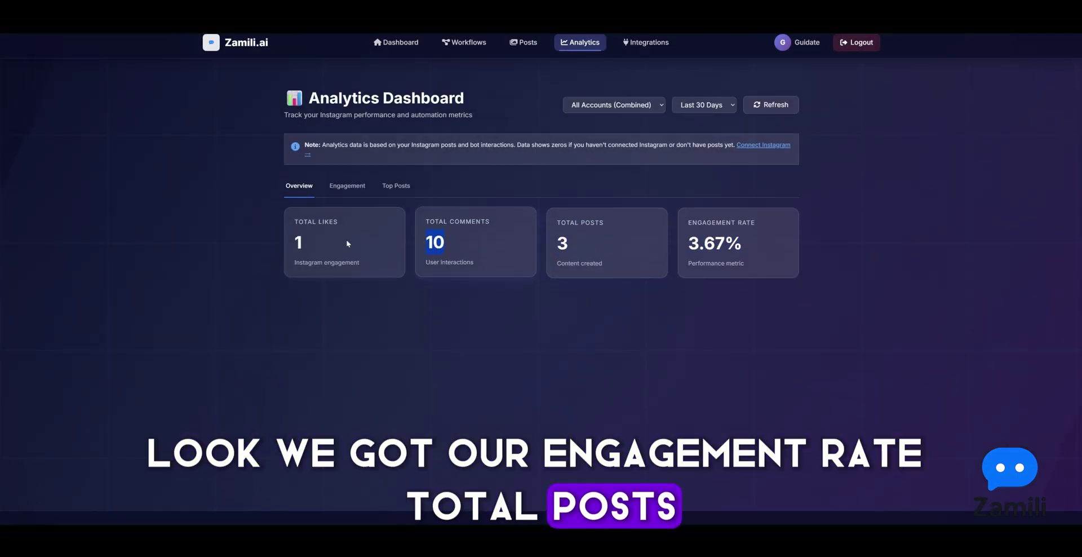
left_click(398, 186)
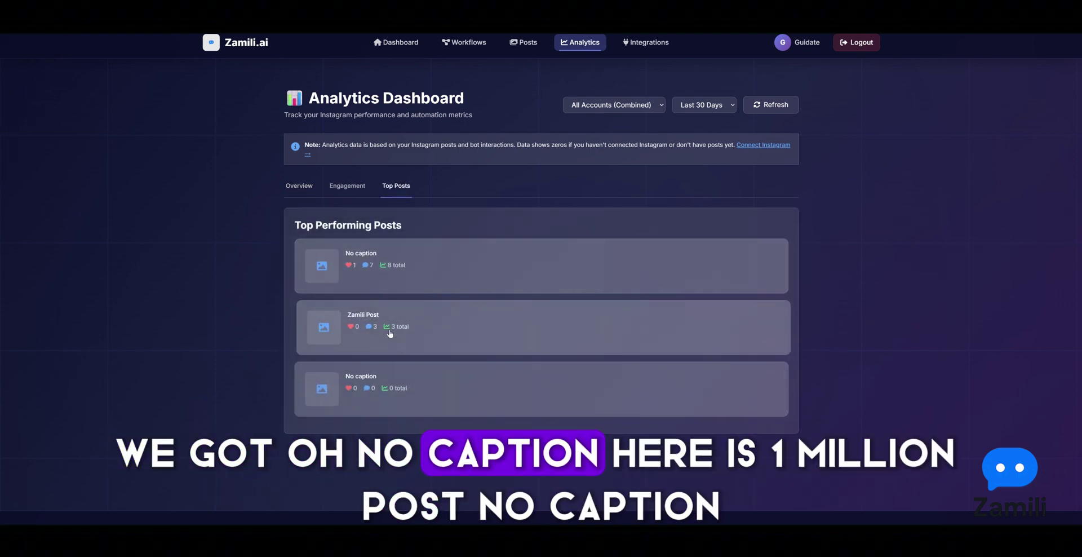
left_click(410, 41)
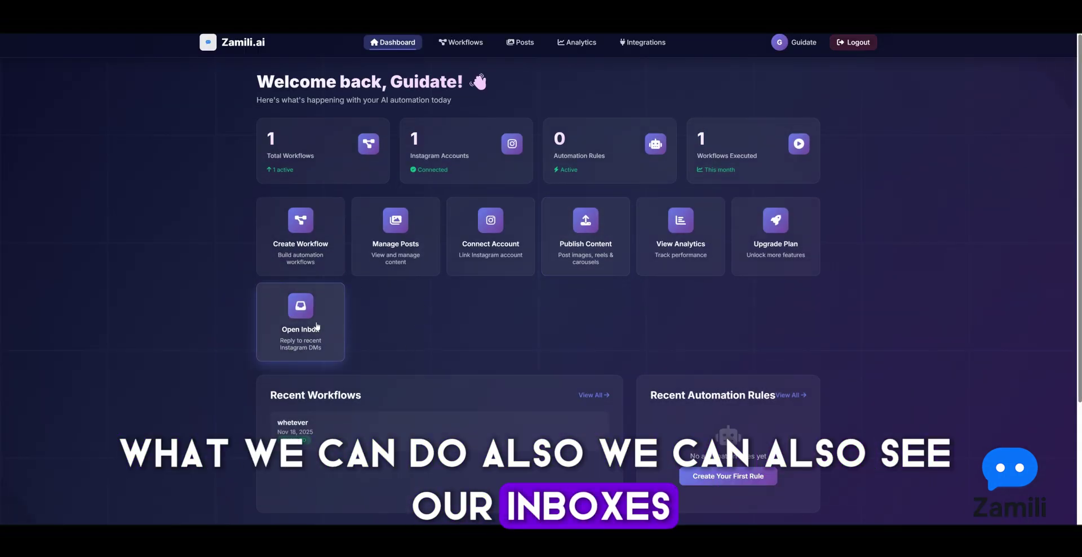
Open the Instagram Inbox and read the recent conversation's latest messages
left_click(335, 337)
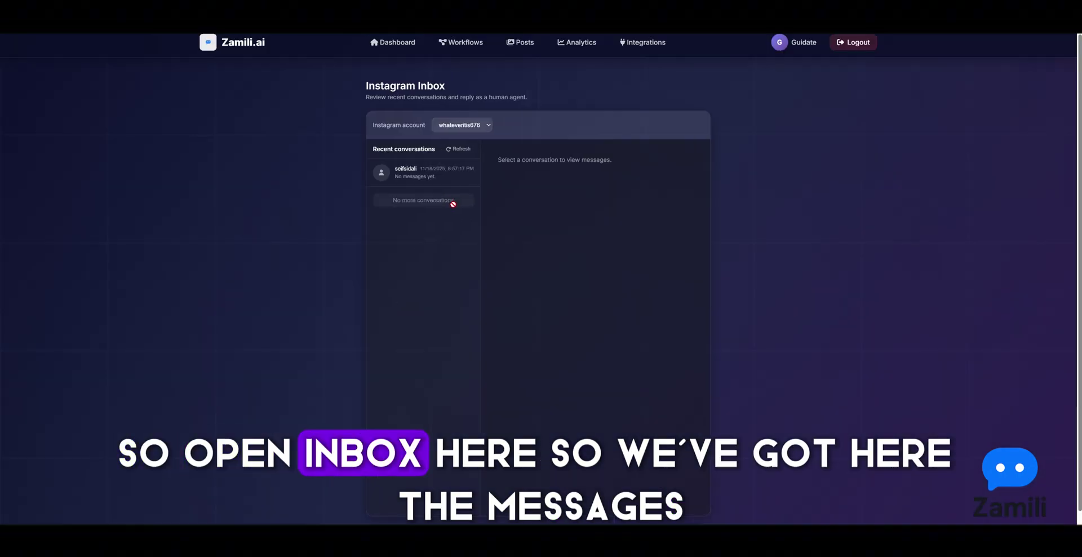
left_click(448, 179)
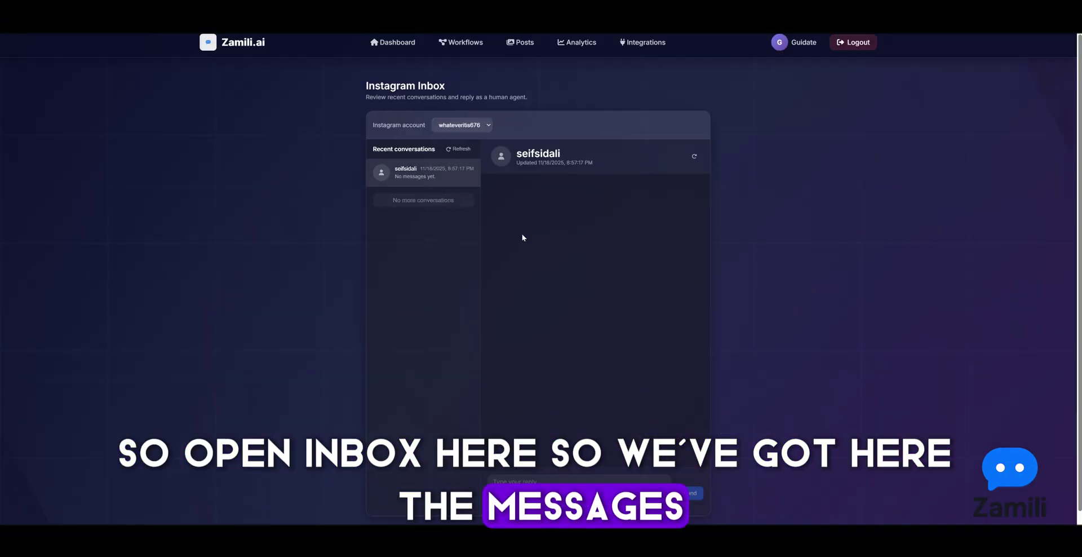
left_click_drag(636, 199, 680, 199)
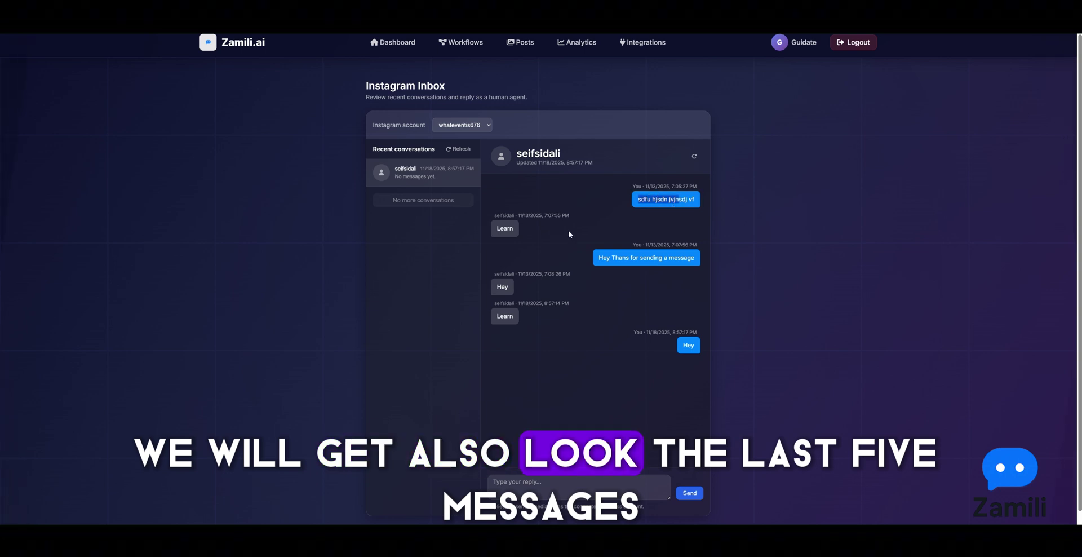
left_click(641, 256)
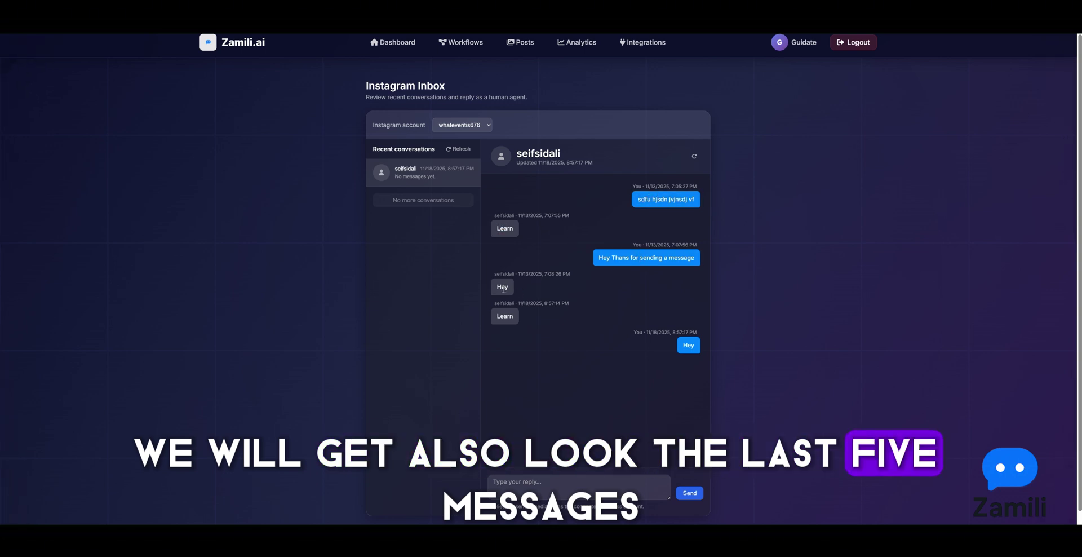
left_click_drag(609, 265, 623, 281)
left_click(666, 331)
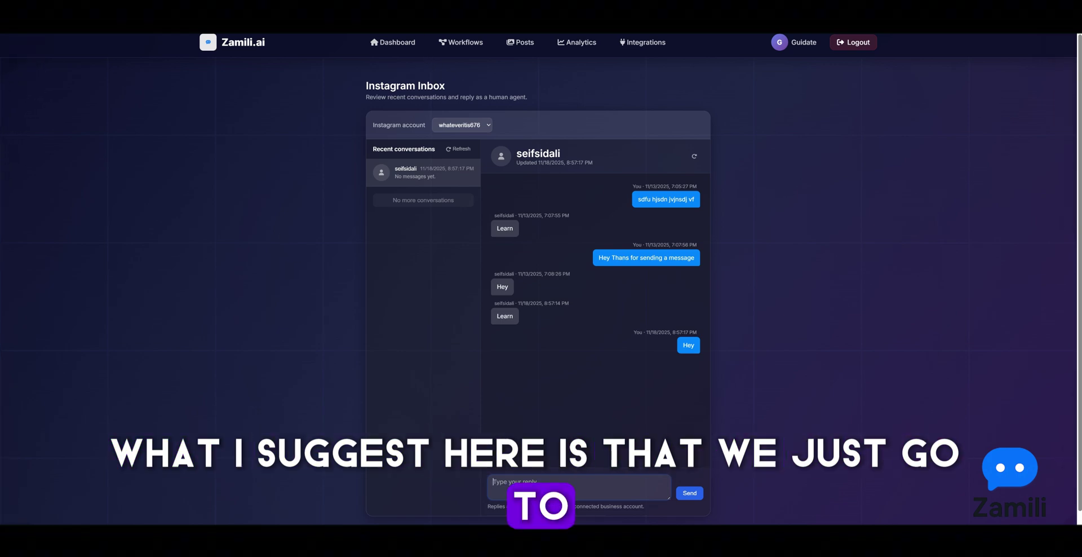
right_click(384, 33)
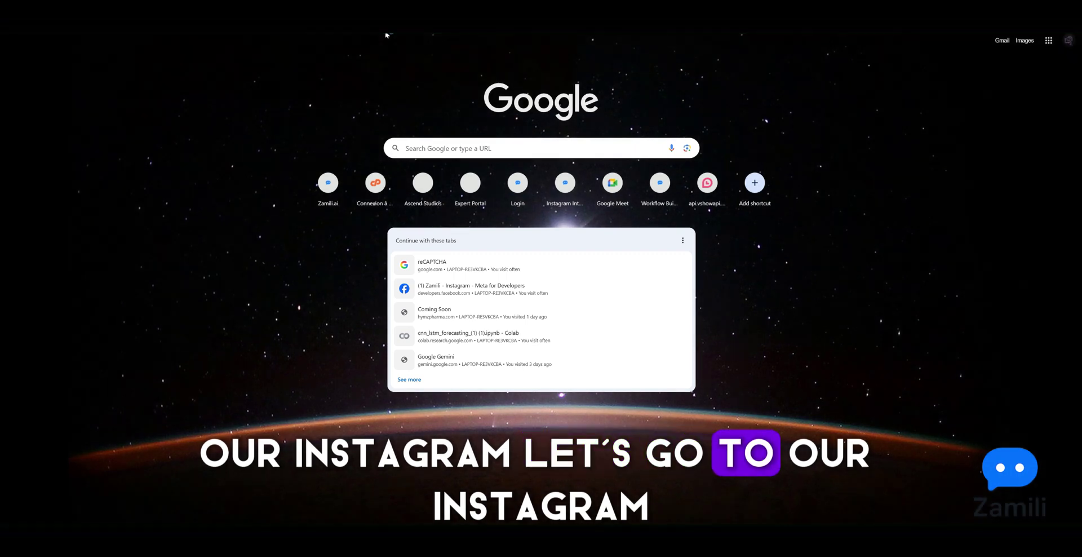
Load instagram in the browser and open the matching conversation in direct messages
left_click(385, 34)
type("instagram")
key("Return")
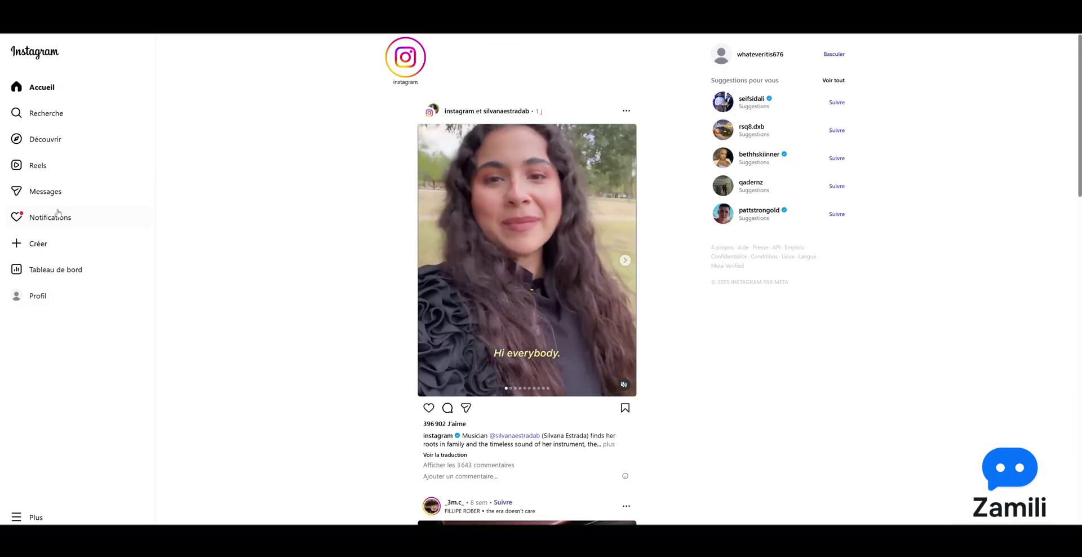
left_click(71, 193)
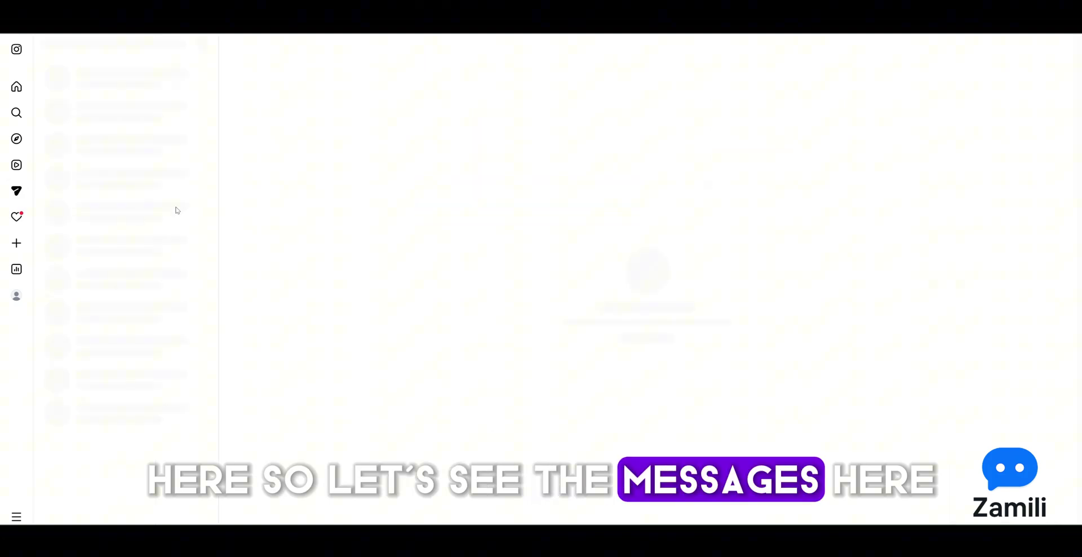
left_click(141, 202)
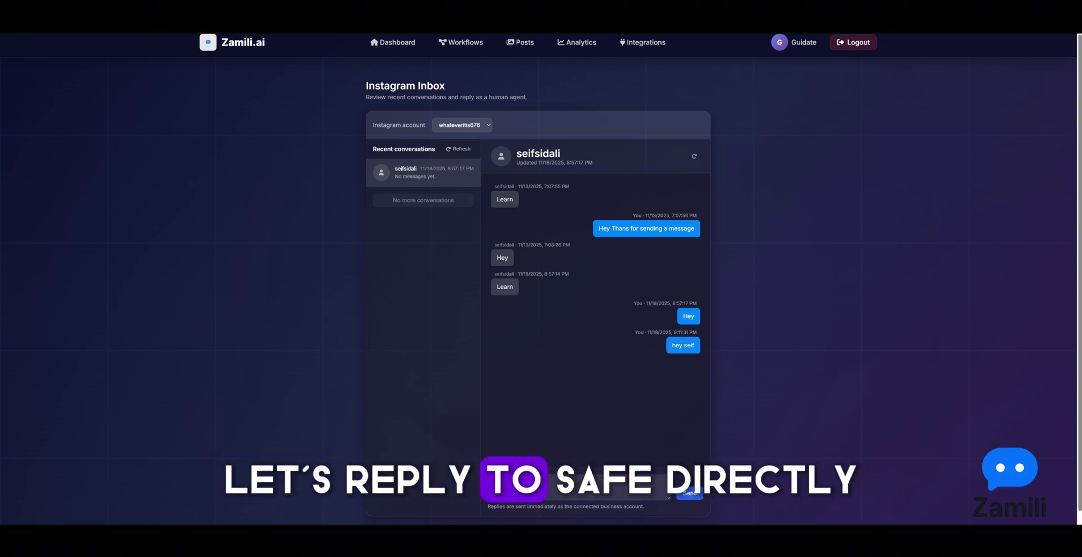
Send 'this is from zamili.ai' from the Zamili.ai conversation's reply box
left_click(529, 489)
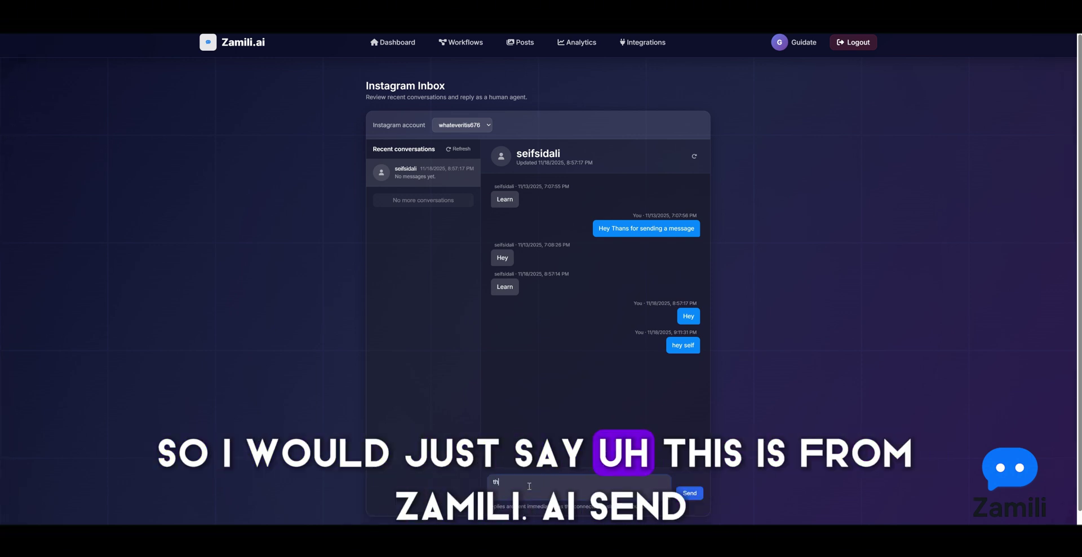
type("this is from zamil")
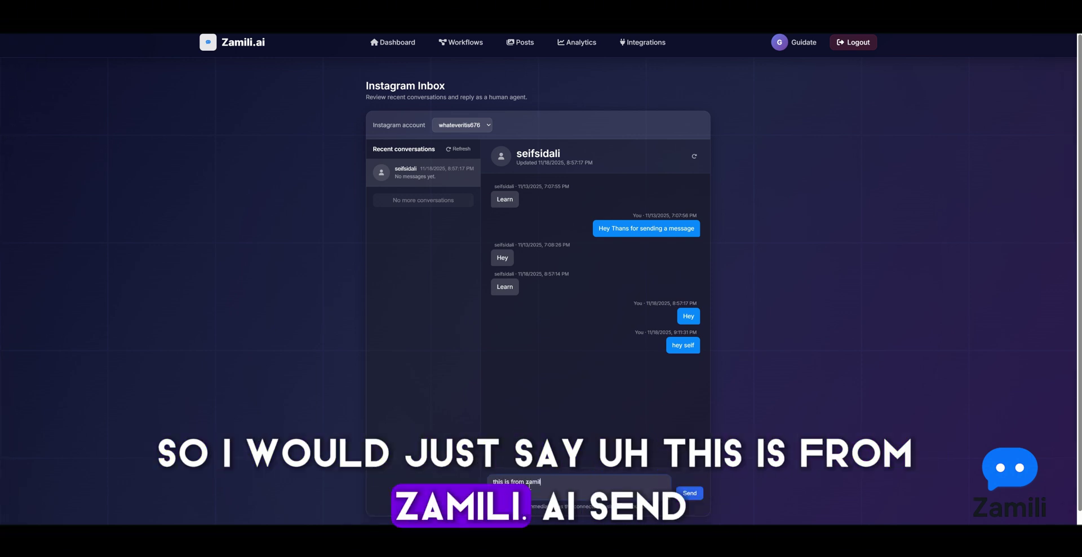
type("i.ai")
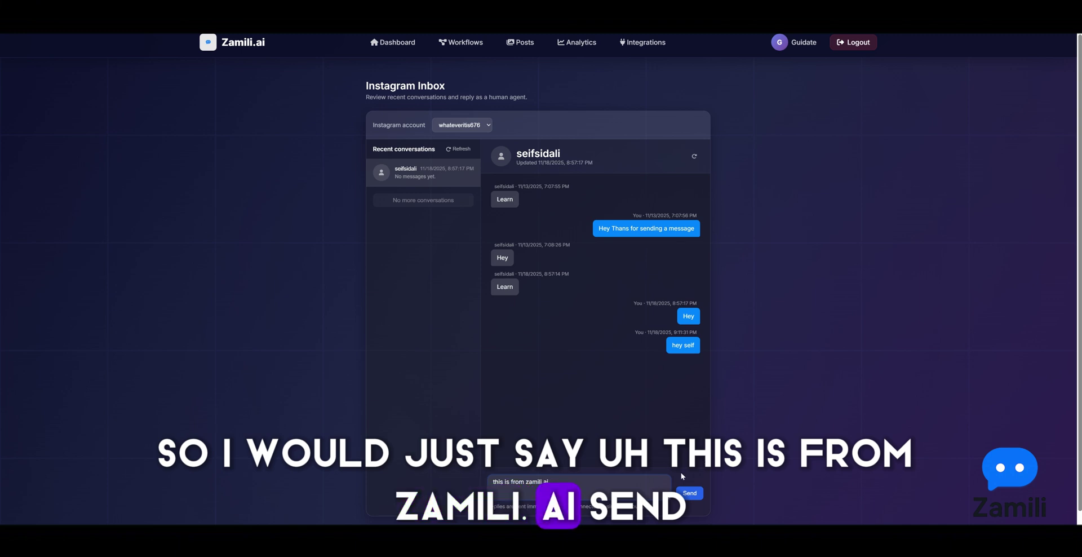
left_click(691, 493)
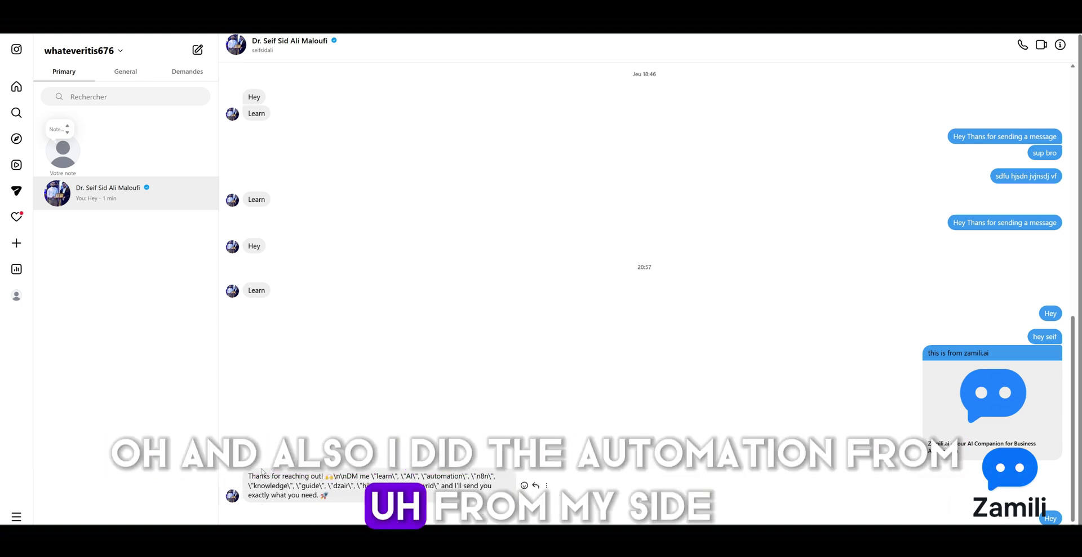
Highlight the automated reply on Instagram, then open Publish Content from the Zamili.ai dashboard
triple_click(332, 496)
left_click(332, 496)
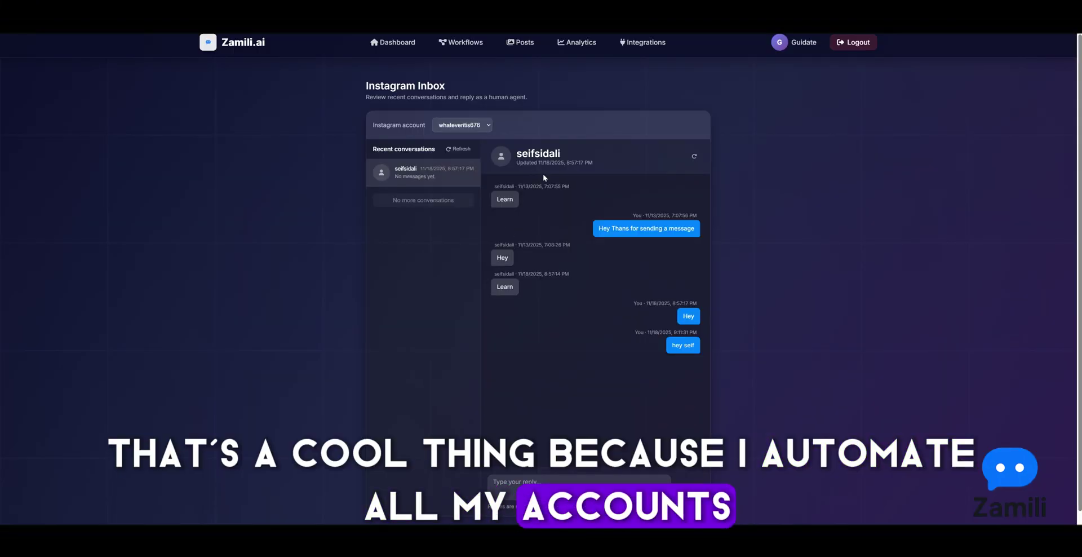
left_click(475, 125)
left_click(481, 125)
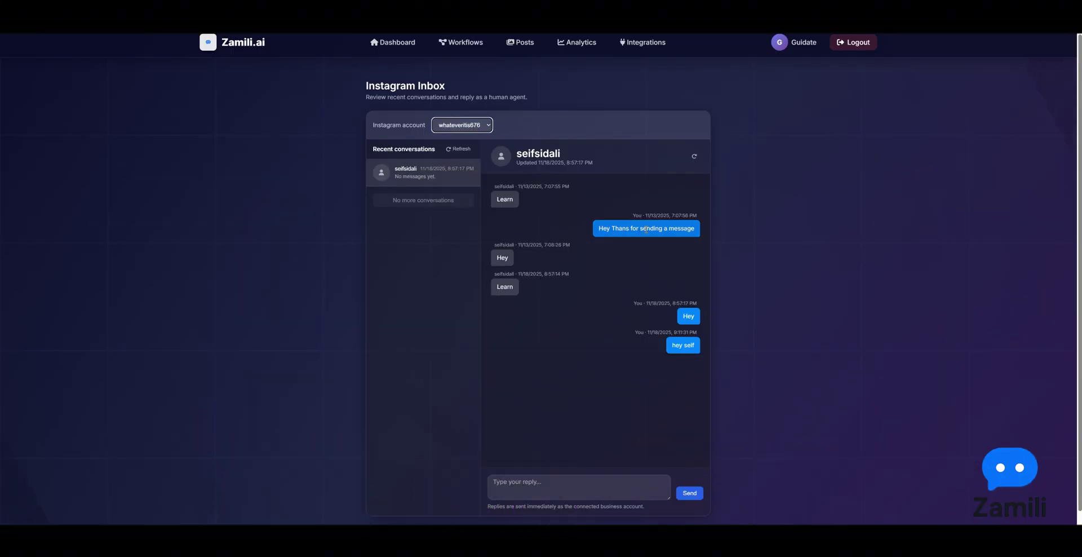
left_click(393, 42)
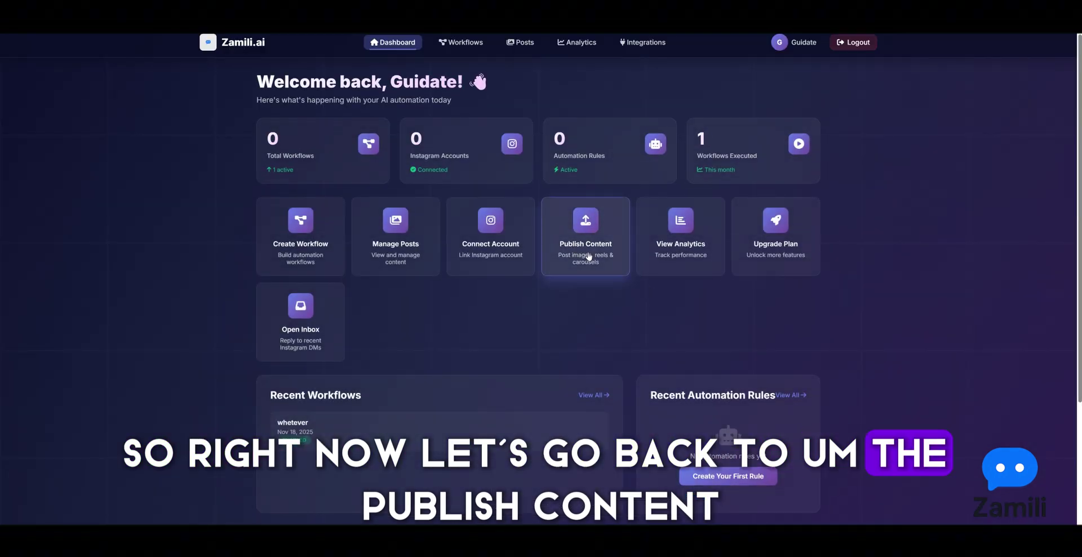
left_click(588, 253)
Select the connected Instagram account and set the content type to Image Post
left_click(332, 311)
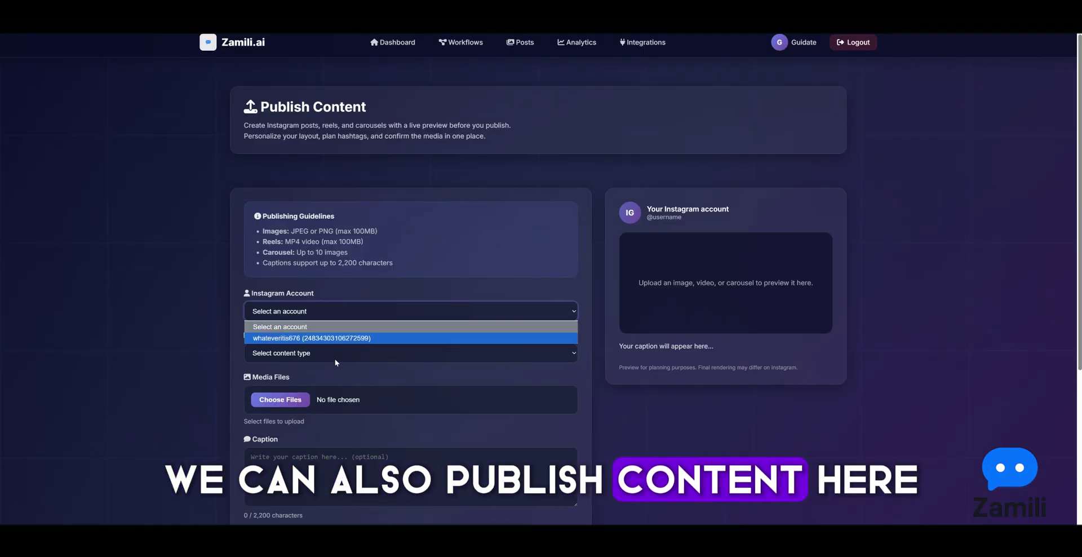
left_click(339, 336)
left_click(319, 353)
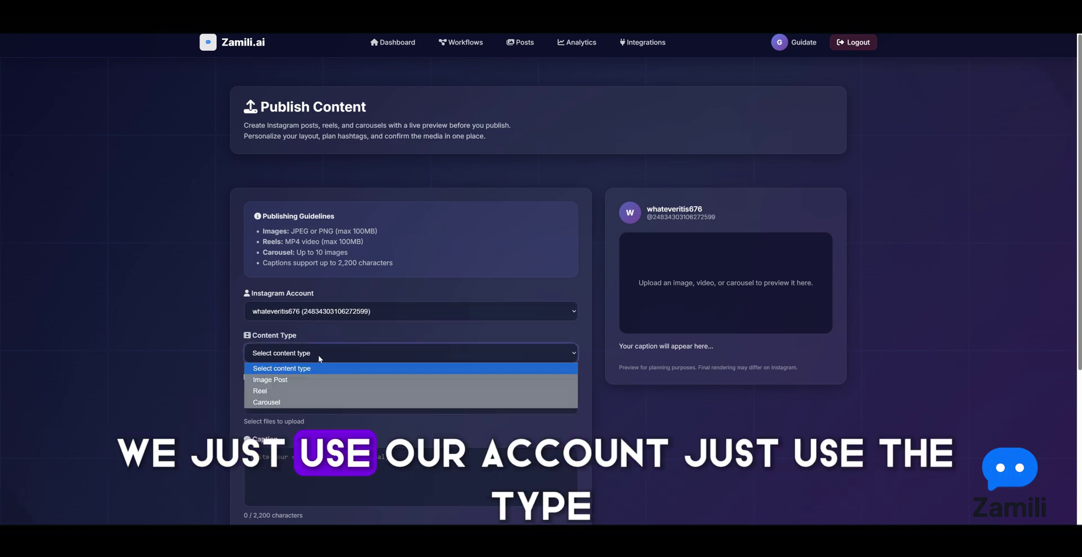
left_click(270, 380)
scroll(269, 383, "down", 2)
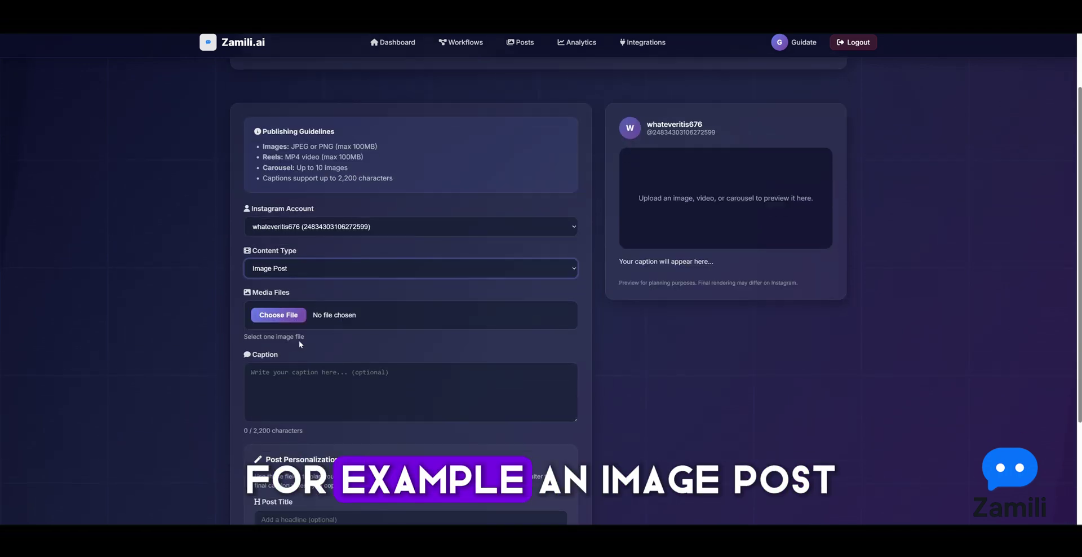
Attach HYMZ.png as the post media, replacing the initially chosen woman.png
left_click(279, 315)
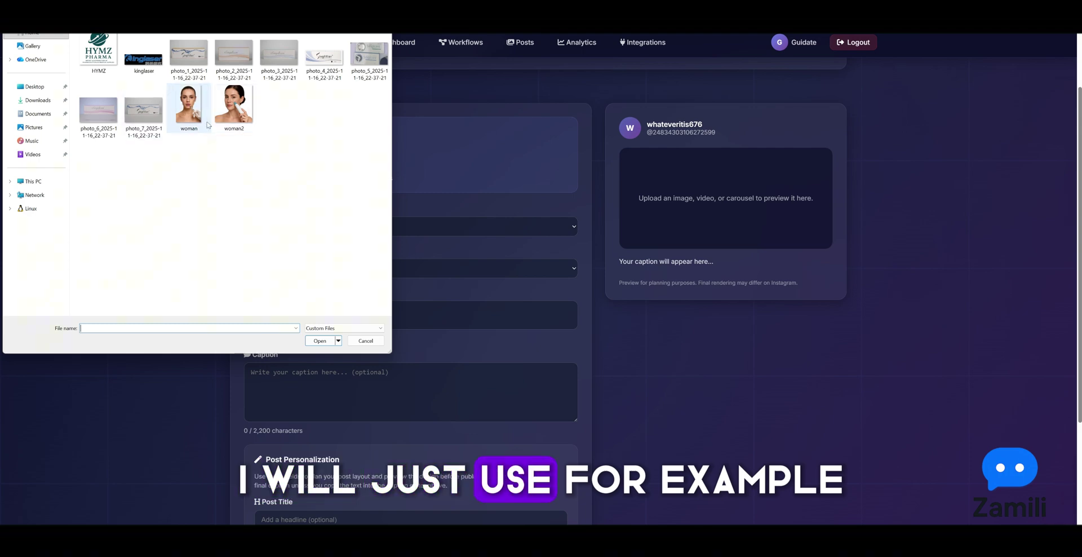
double_click(191, 108)
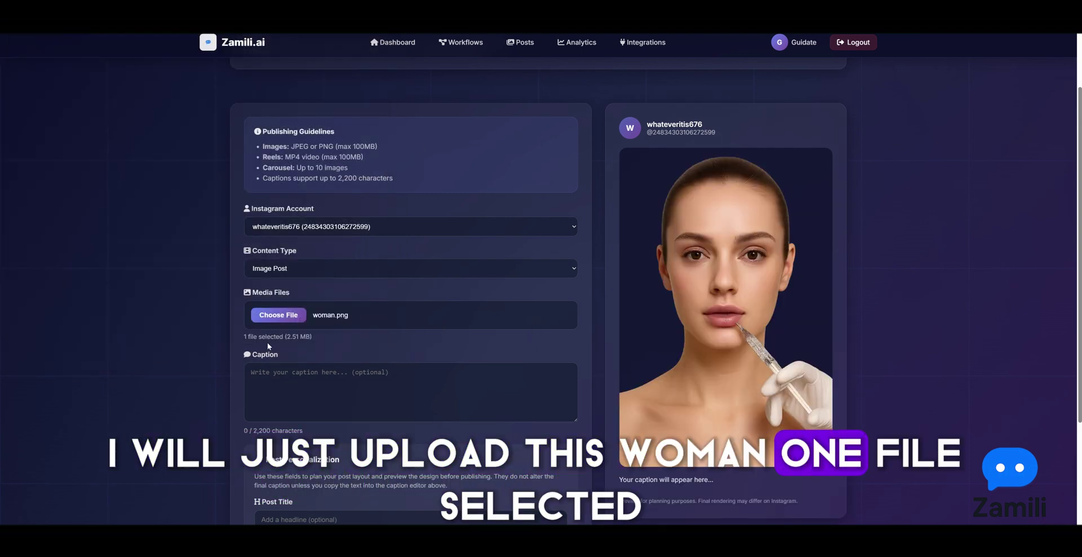
left_click(279, 315)
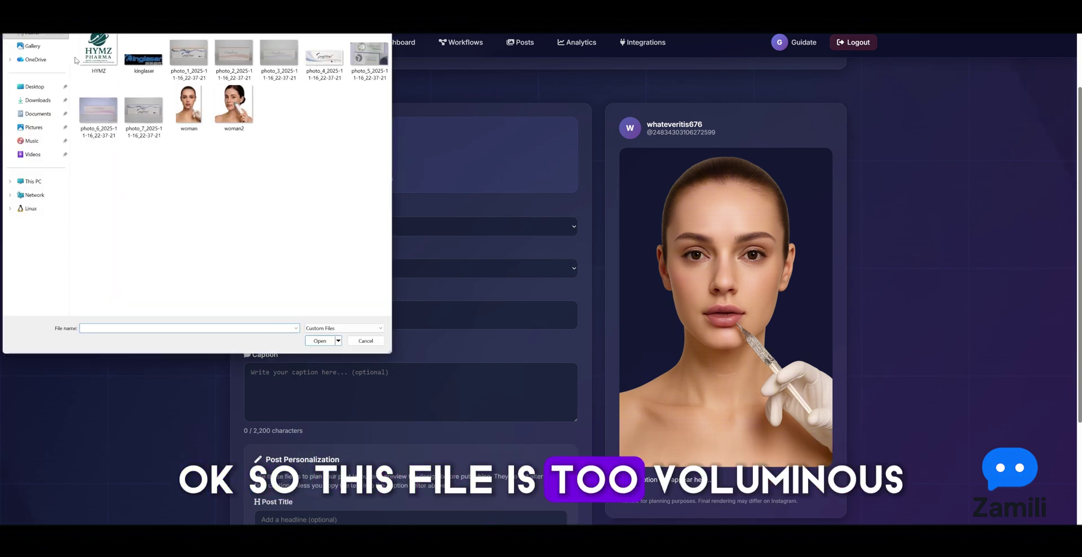
left_click(99, 52)
left_click(320, 340)
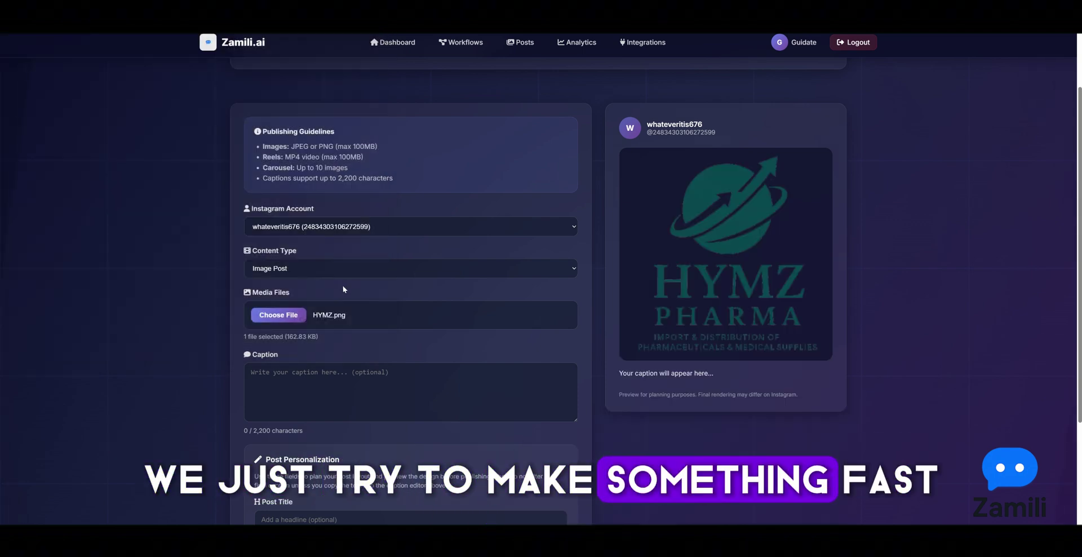
scroll(400, 316, "down", 2)
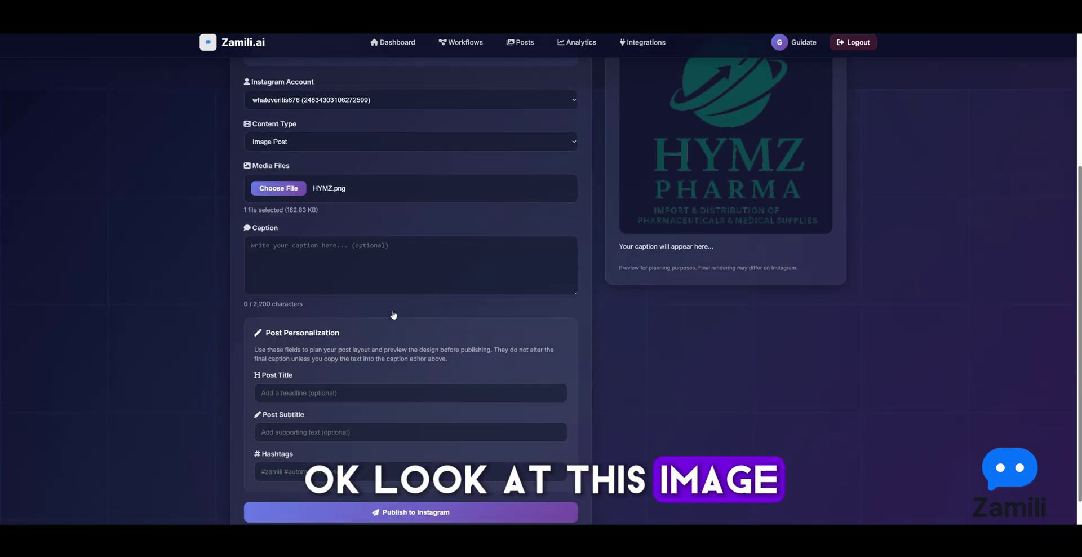
left_click(336, 278)
Caption the image 'test post from azmmili.ai', publish it, and select the returned Post ID
type("test ")
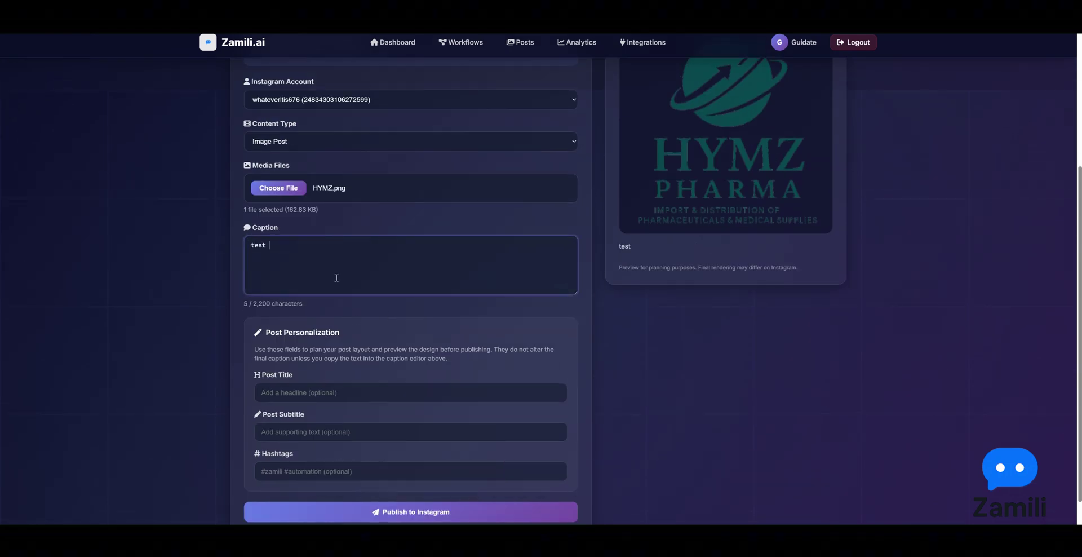
type("post from azm")
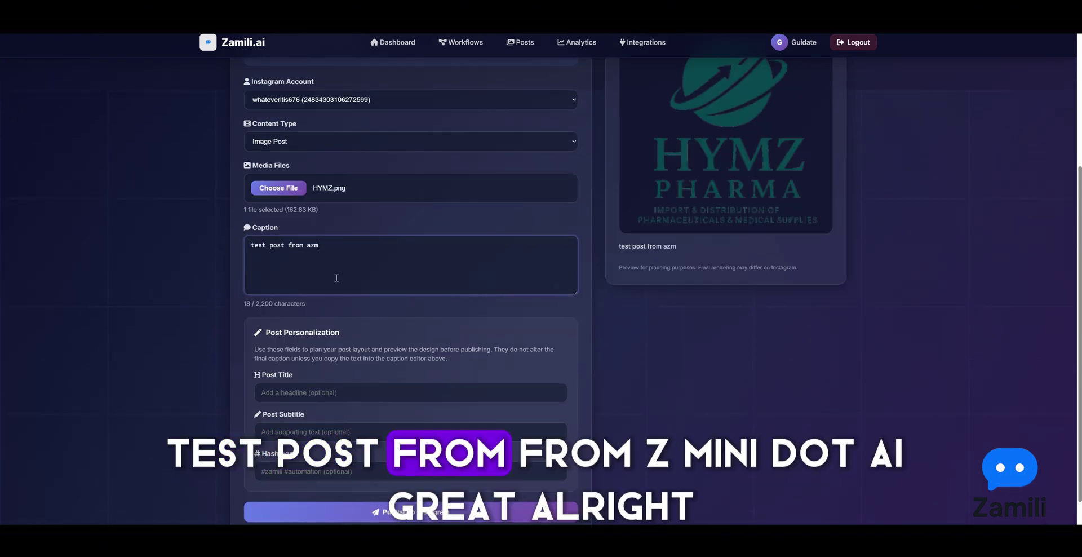
key("BackSpace")
key("BackSpace")
key("BackSpace")
type("zamili.ai")
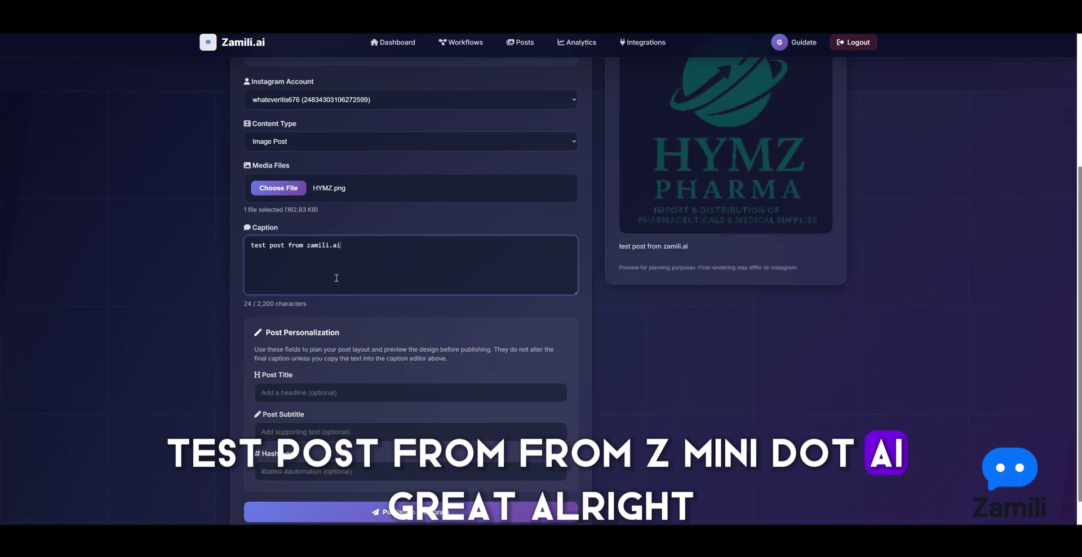
left_click(345, 304)
scroll(346, 370, "down", 2)
scroll(451, 371, "up", 2)
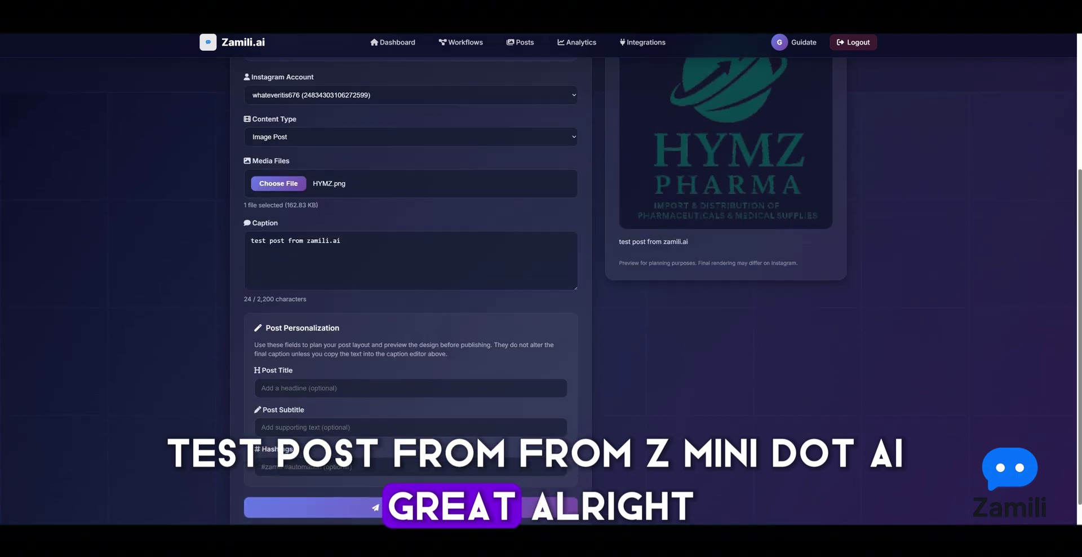
scroll(451, 371, "up", 4)
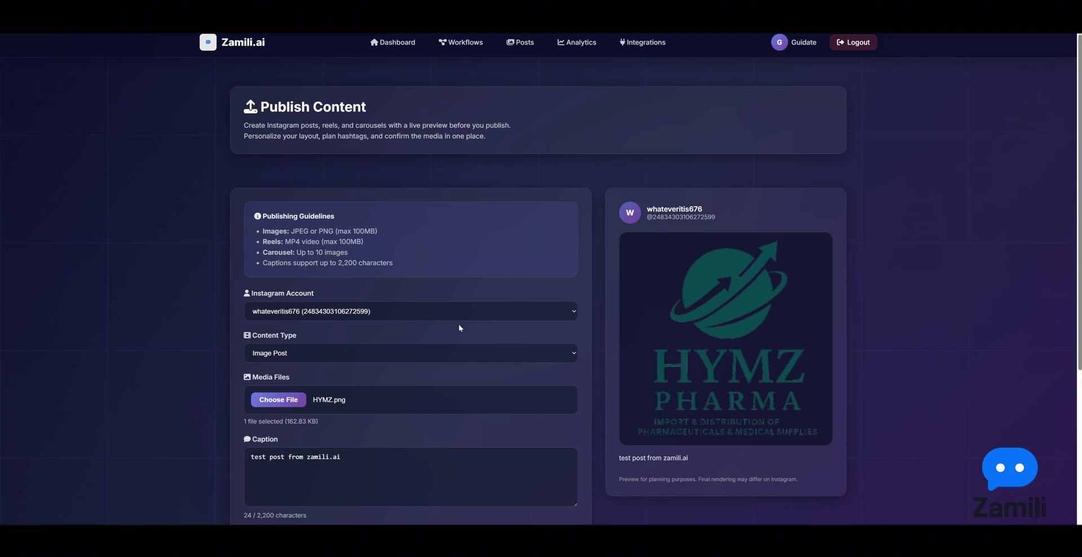
left_click_drag(238, 181, 436, 181)
double_click(387, 182)
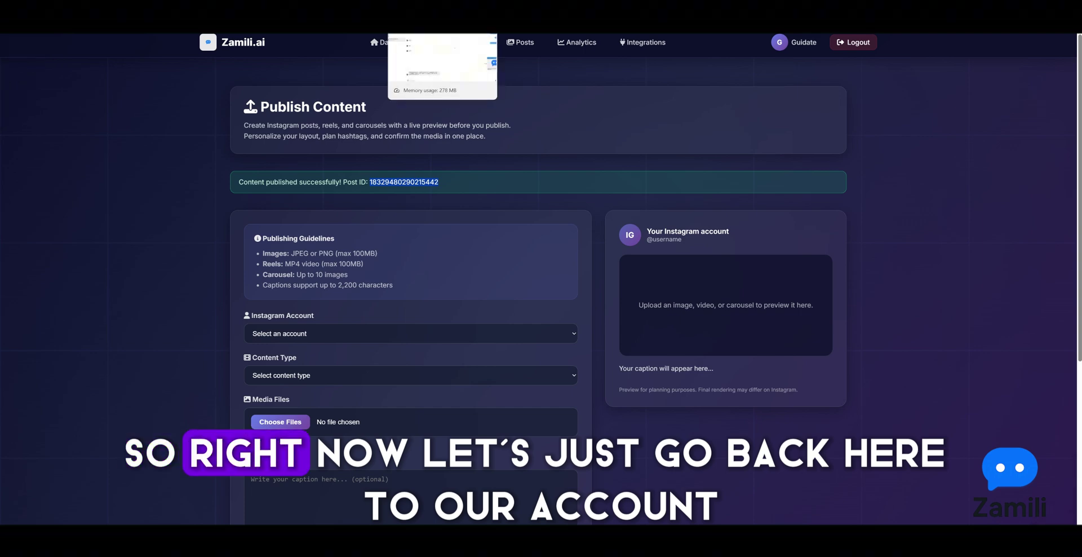
Verify the new HYMZ post appears on the Instagram profile
left_click(442, 23)
left_click(16, 296)
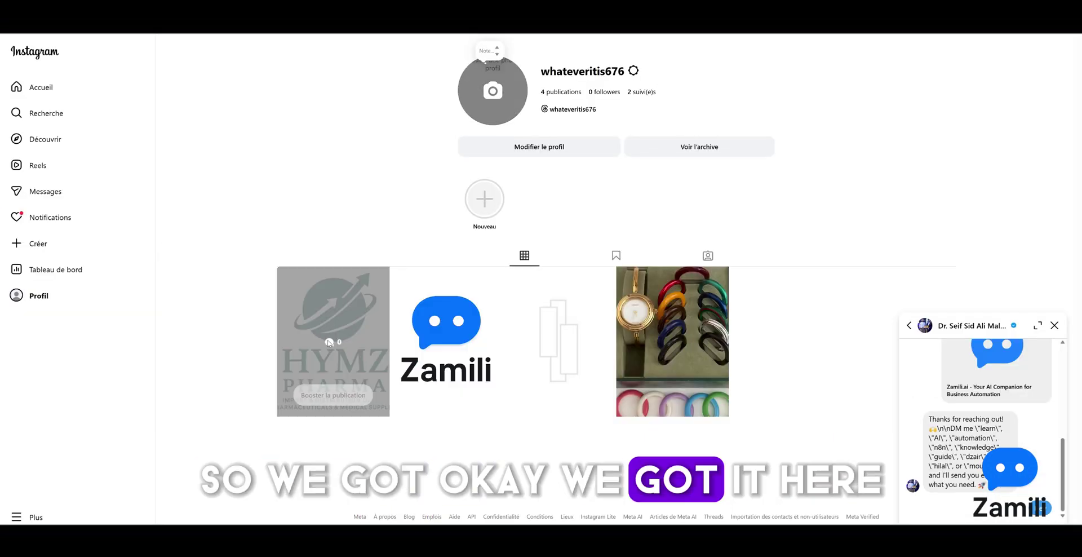
left_click(324, 353)
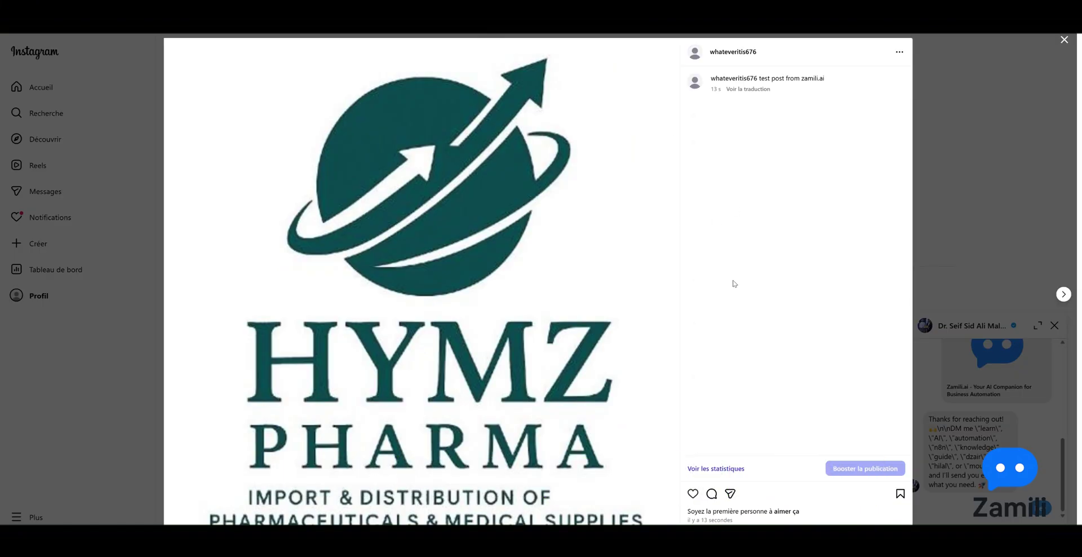
left_click(954, 208)
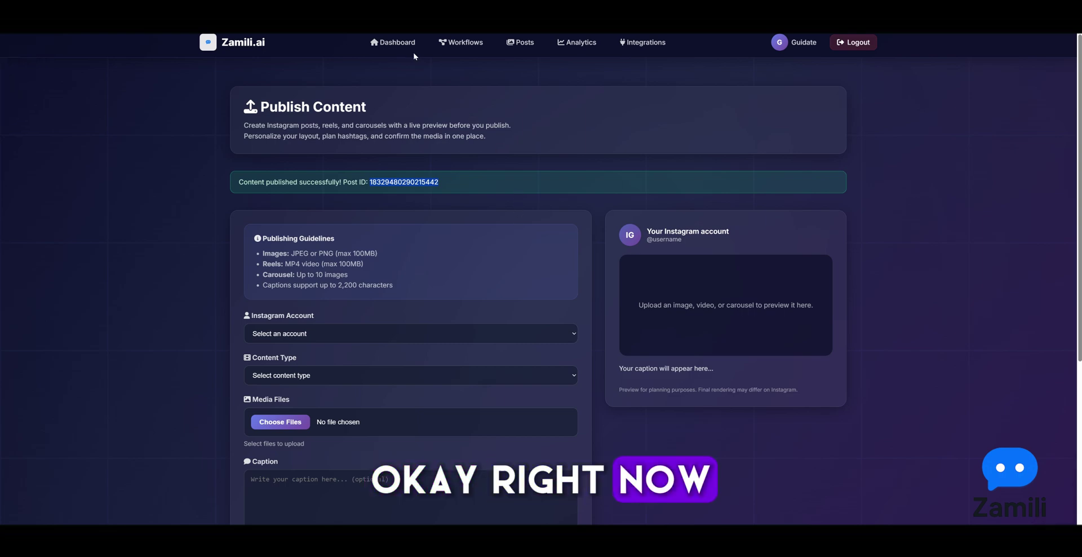
Go from the dashboard to the Workflow Builder and bring up its saved workflows list
left_click(395, 43)
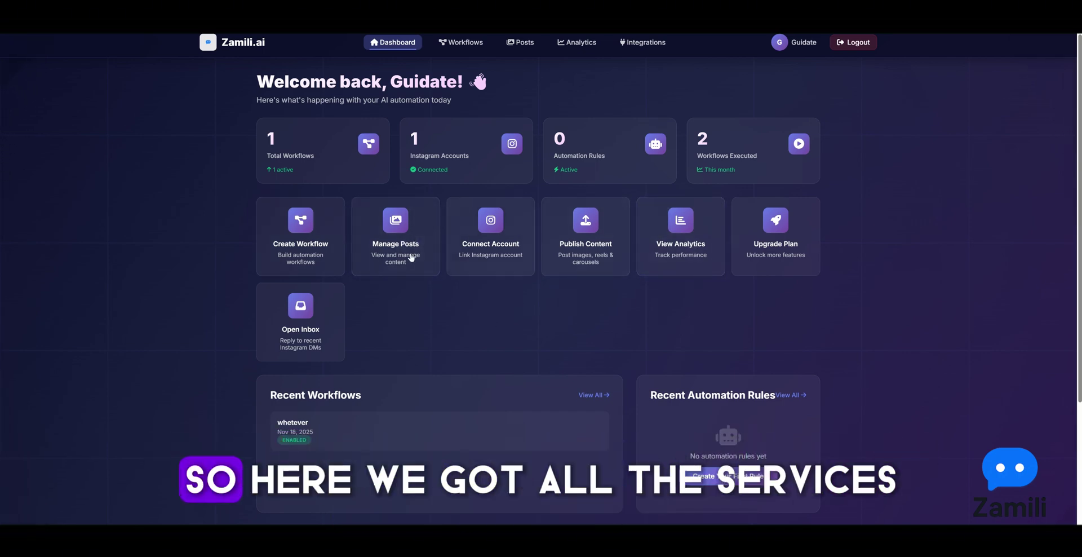
left_click(459, 45)
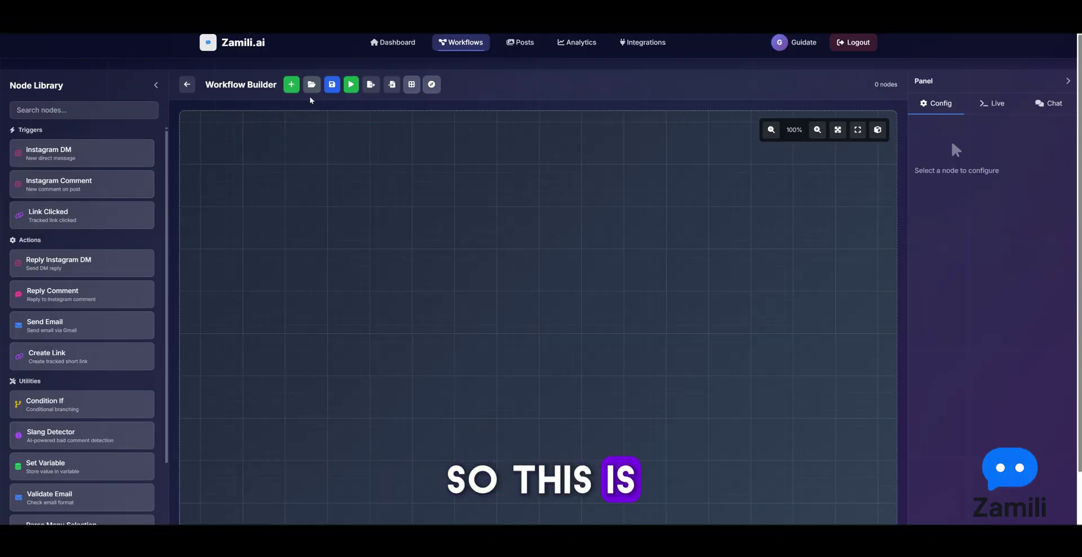
left_click(311, 86)
Load the 'whetever' workflow and reposition its Reply DM and Instagram DM nodes, keeping the connection
left_click(496, 305)
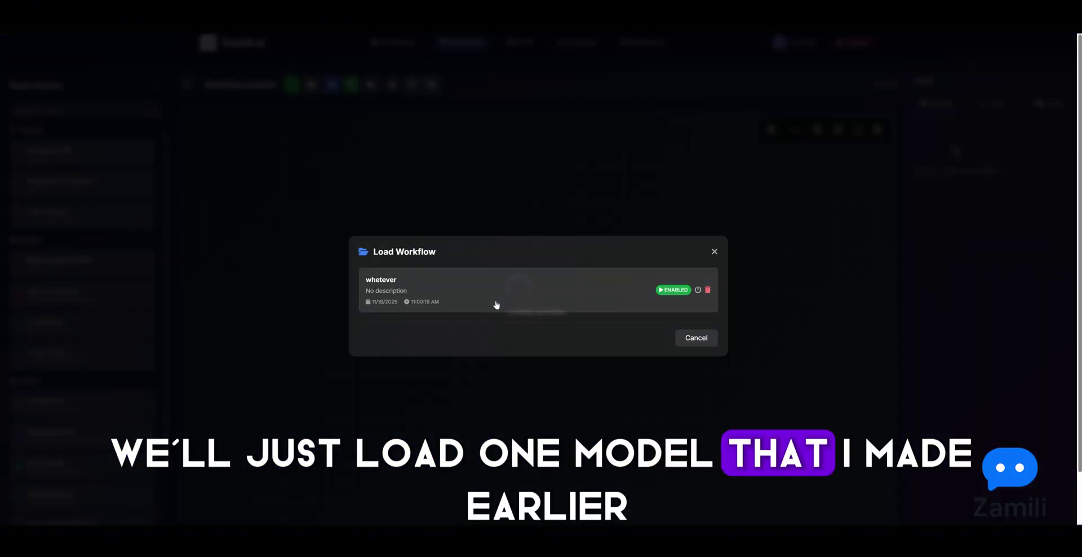
left_click_drag(603, 255, 586, 230)
left_click_drag(452, 325, 376, 308)
left_click_drag(573, 246, 564, 220)
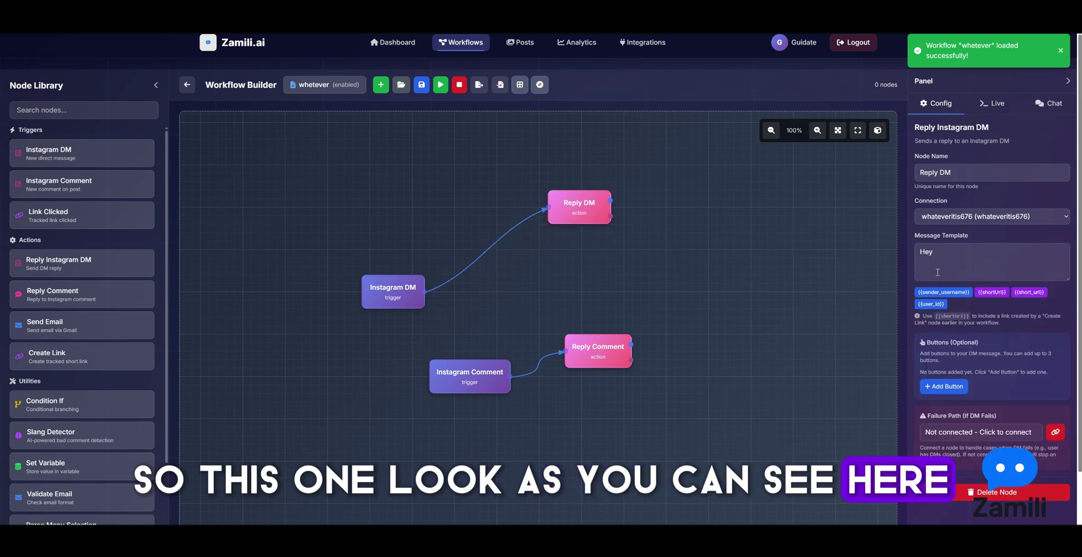
left_click(958, 216)
left_click(946, 248)
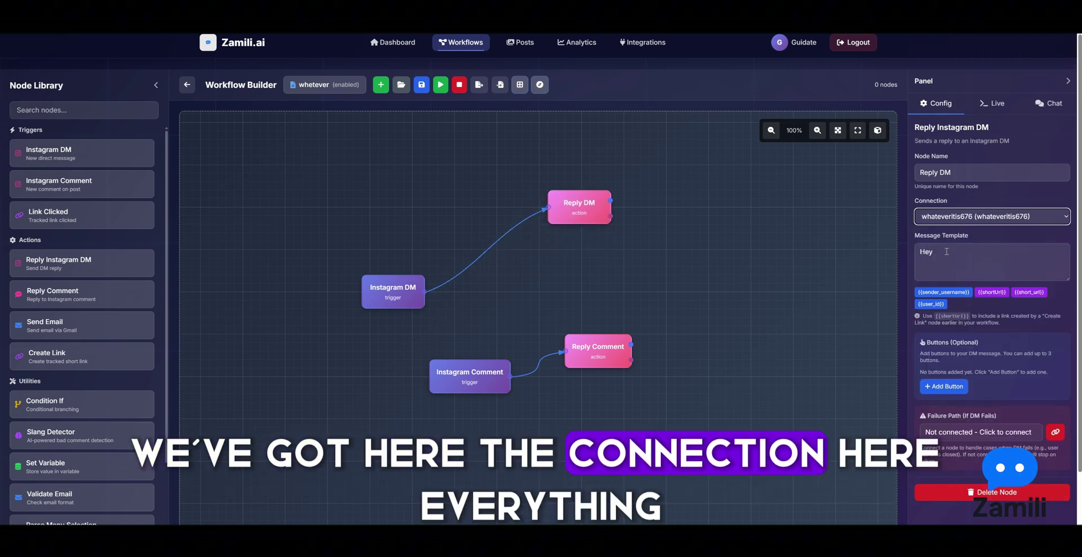
Reposition the Instagram Comment and Reply Comment nodes and show the live execution log
left_click_drag(499, 381, 431, 414)
left_click_drag(620, 340, 603, 315)
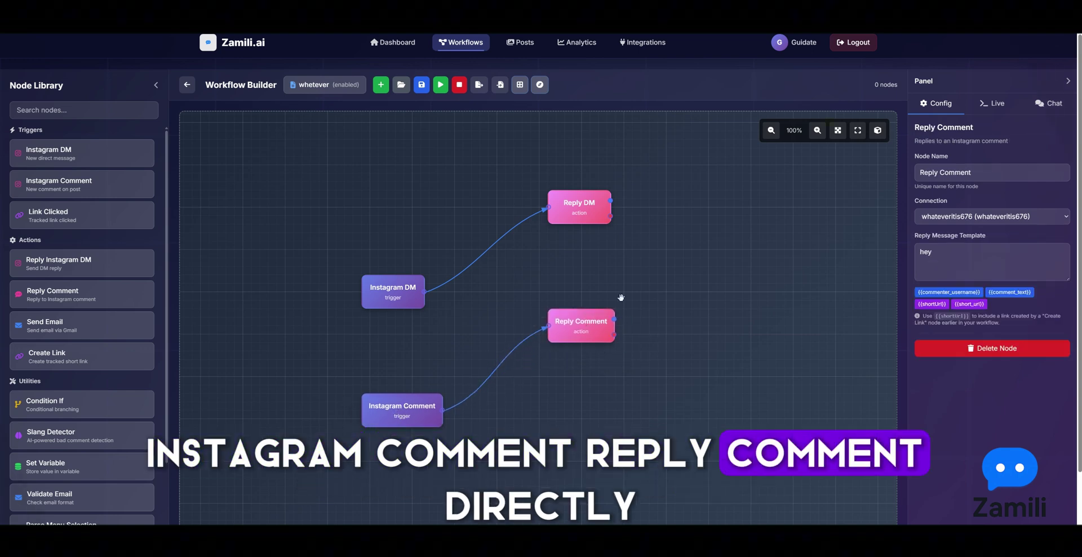
left_click(996, 103)
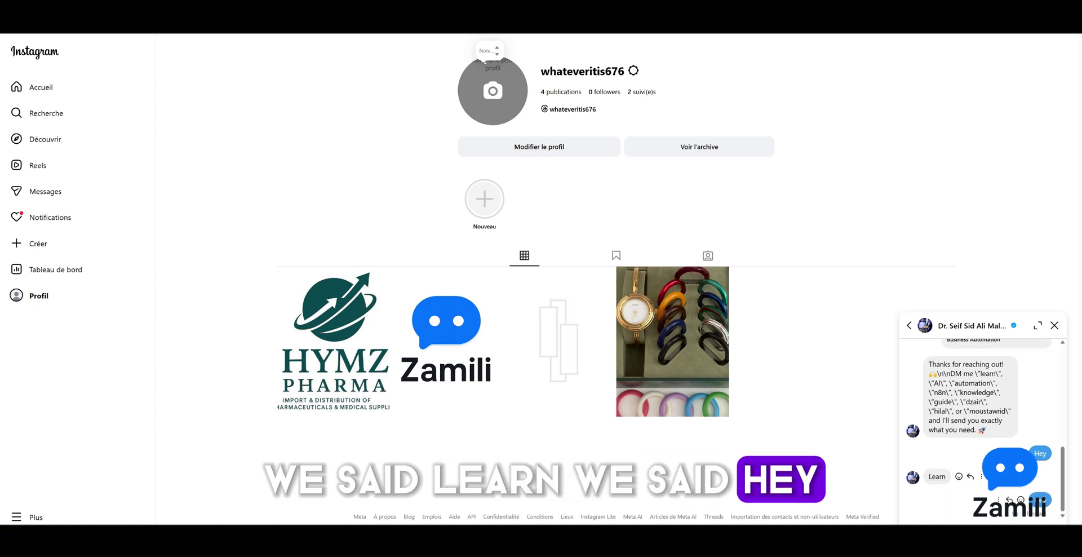
Send two 'Hey' messages in the Instagram DM chat
type("Hey")
key("Return")
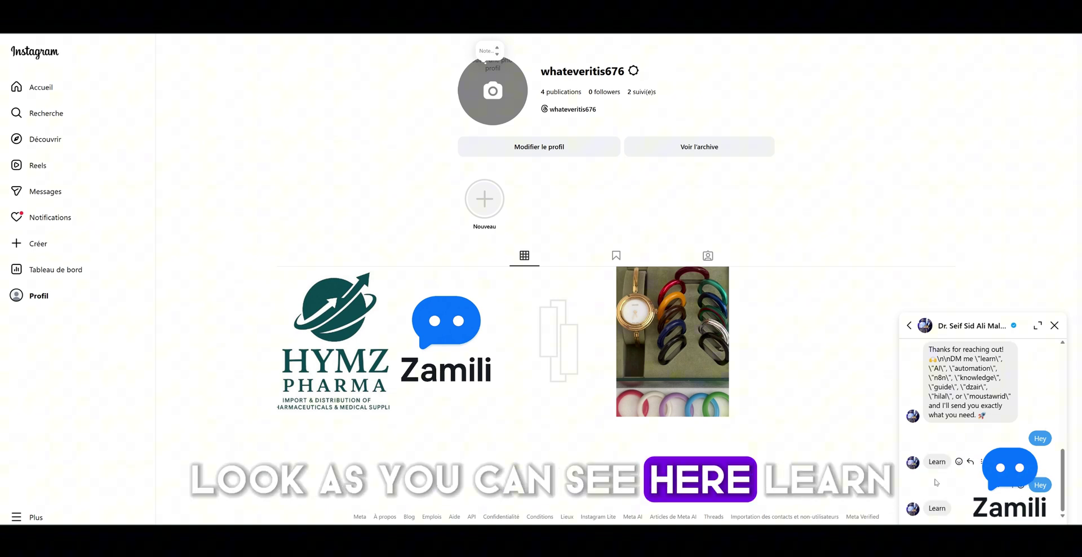
type("Hey")
key("Return")
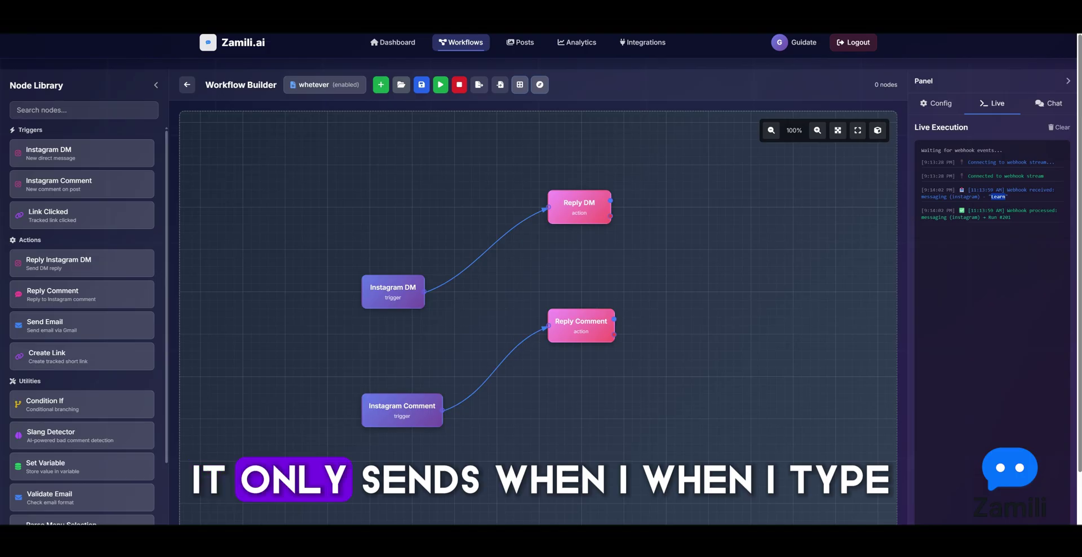
Check the Reply DM, Instagram DM and Instagram Comment configs for 'learn' and 'Hey', then view the Live log
left_click_drag(567, 332, 584, 341)
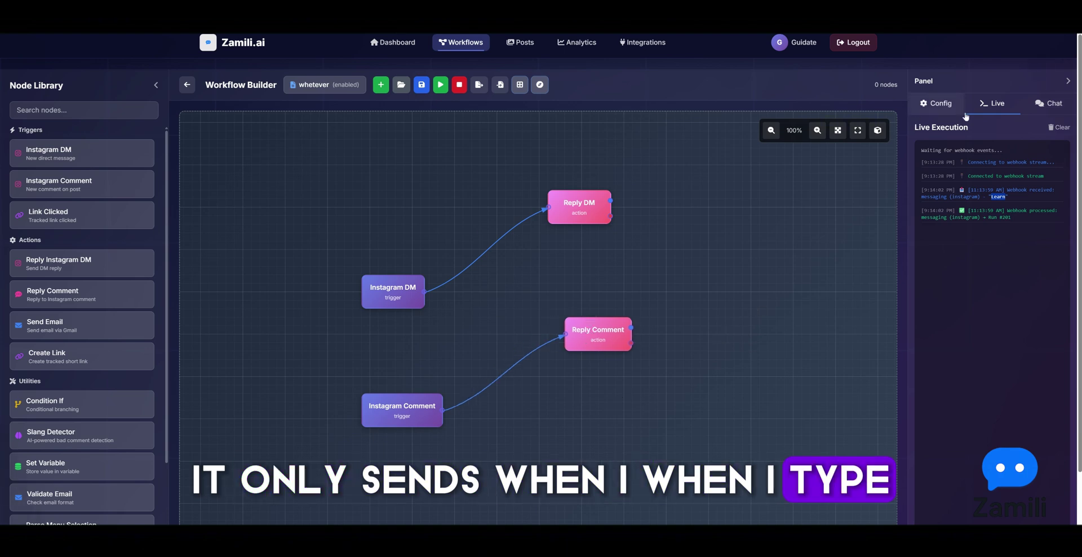
left_click_drag(567, 215, 567, 224)
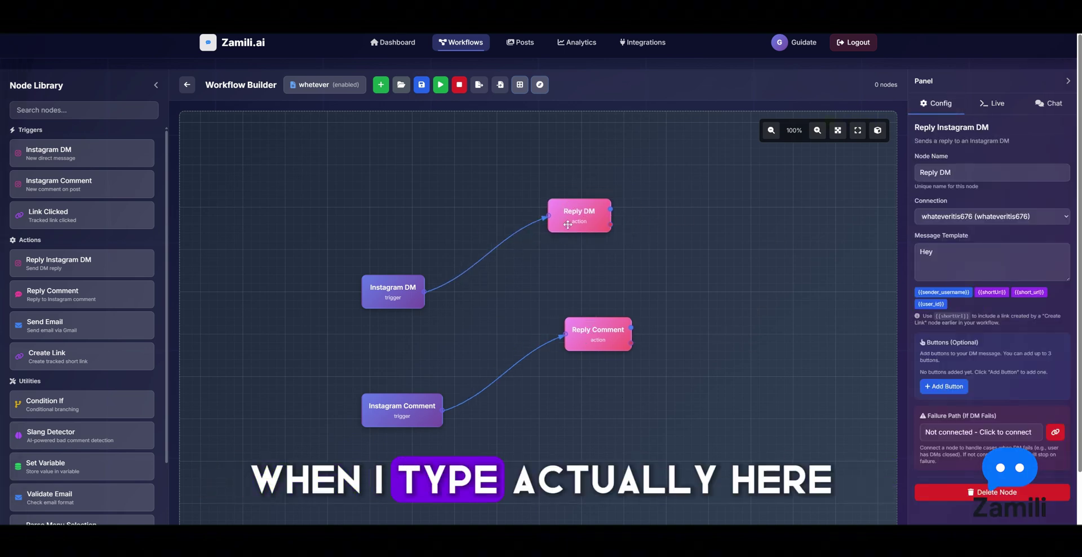
left_click(387, 293)
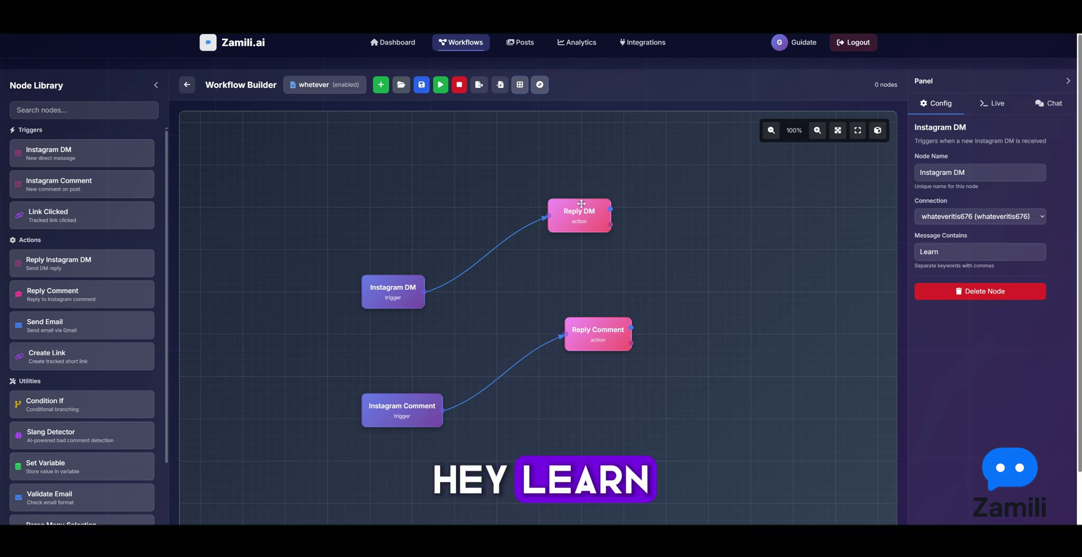
left_click(576, 215)
left_click(393, 417)
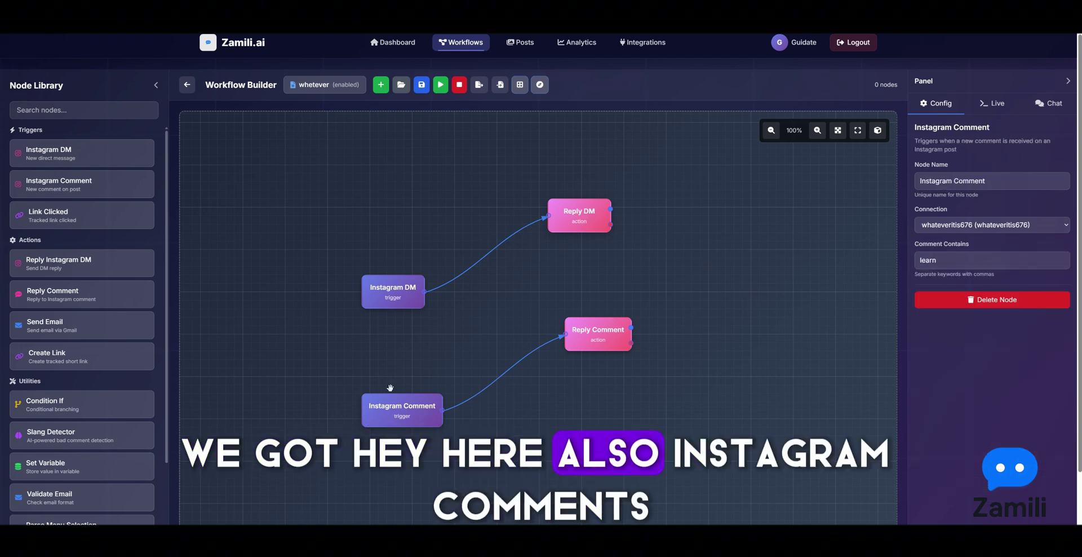
left_click_drag(399, 417, 407, 408)
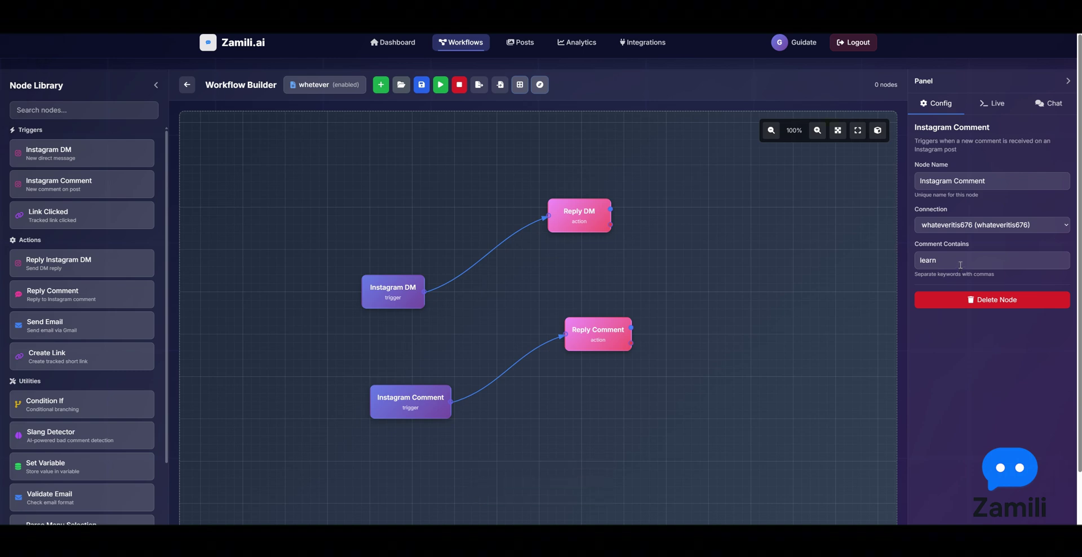
left_click(533, 85)
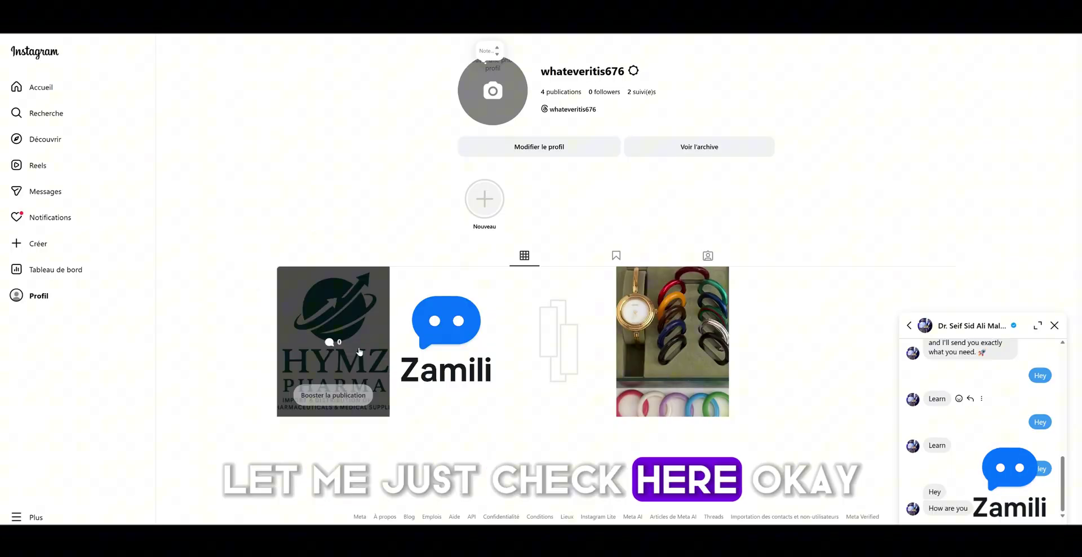
Open and reload the HYMZ post to reveal the automatic 'hey' reply under the 'learn' comment
left_click(332, 341)
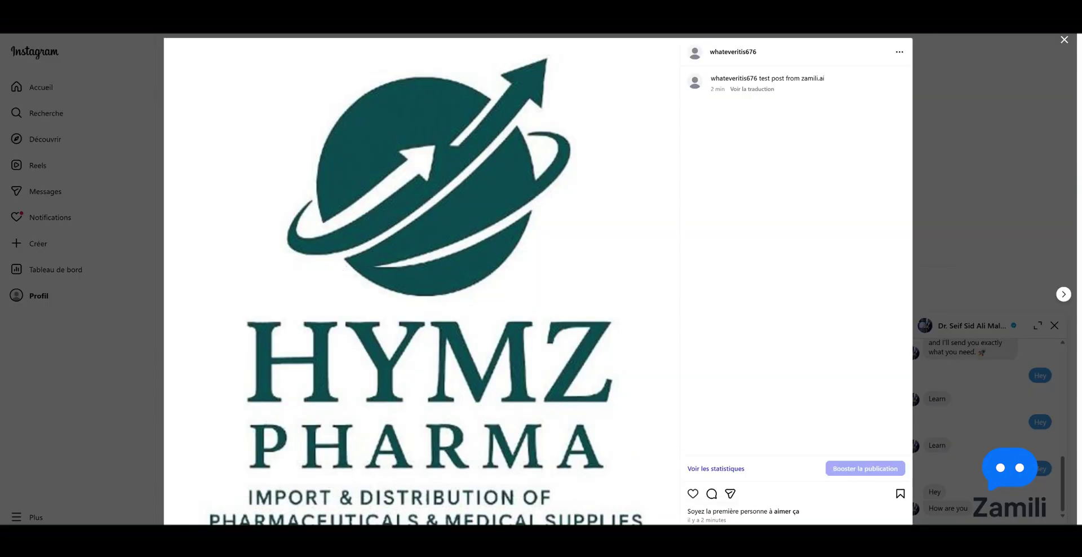
key("F5")
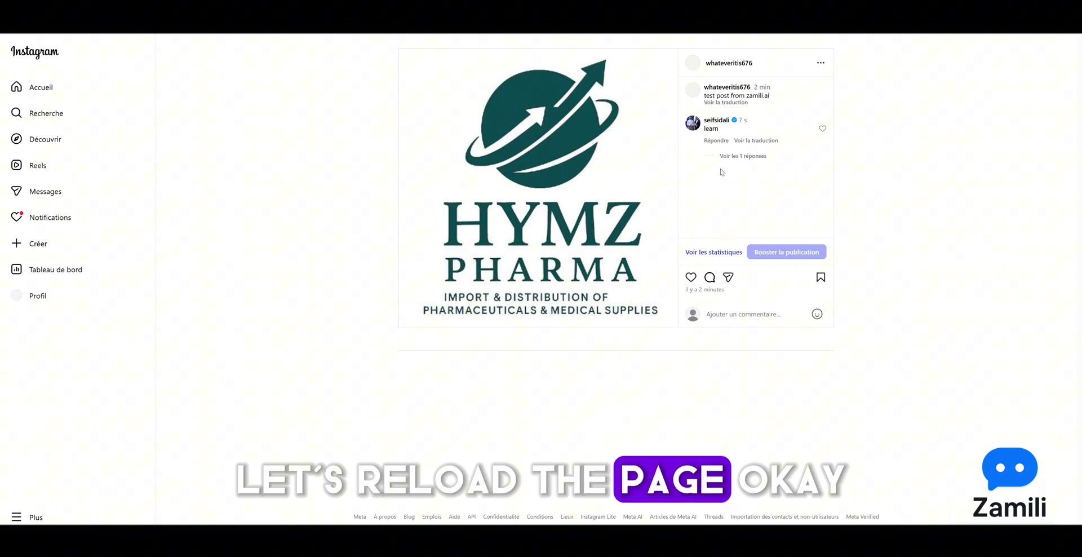
left_click(743, 155)
double_click(726, 180)
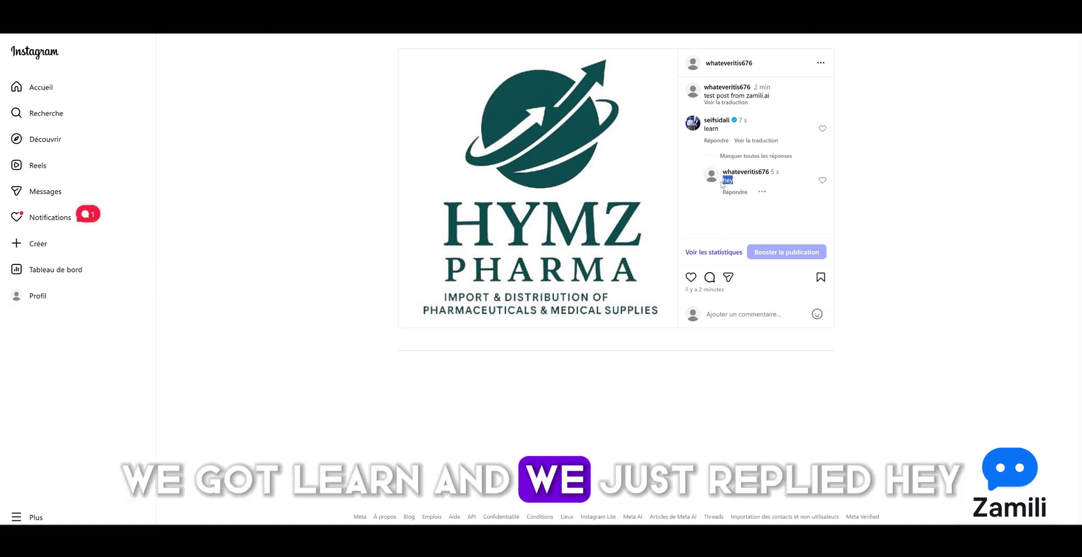
left_click(745, 202)
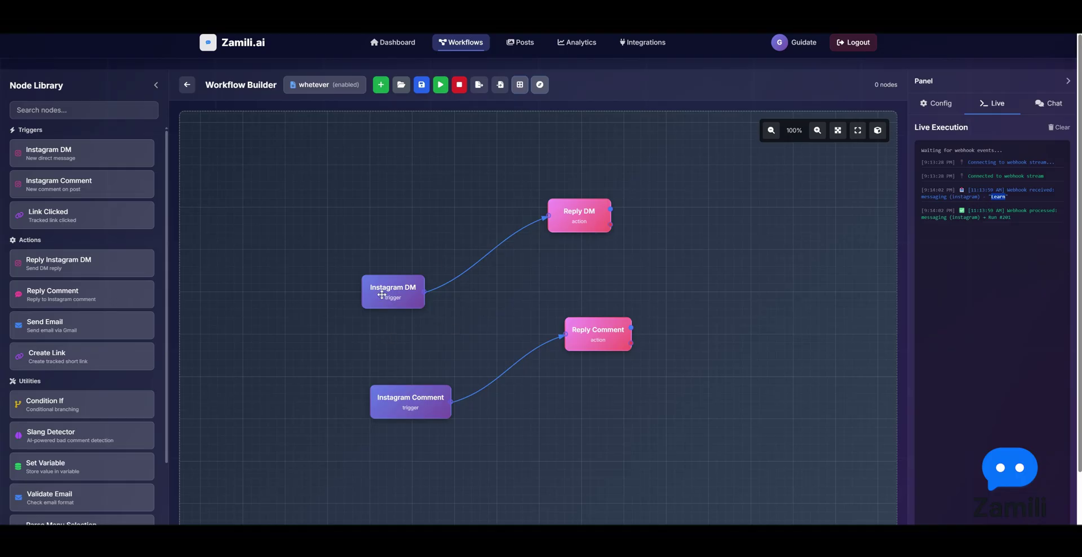
mouse_move(382, 294)
left_mouse_down()
mouse_move(332, 303)
mouse_move(371, 288)
left_mouse_up()
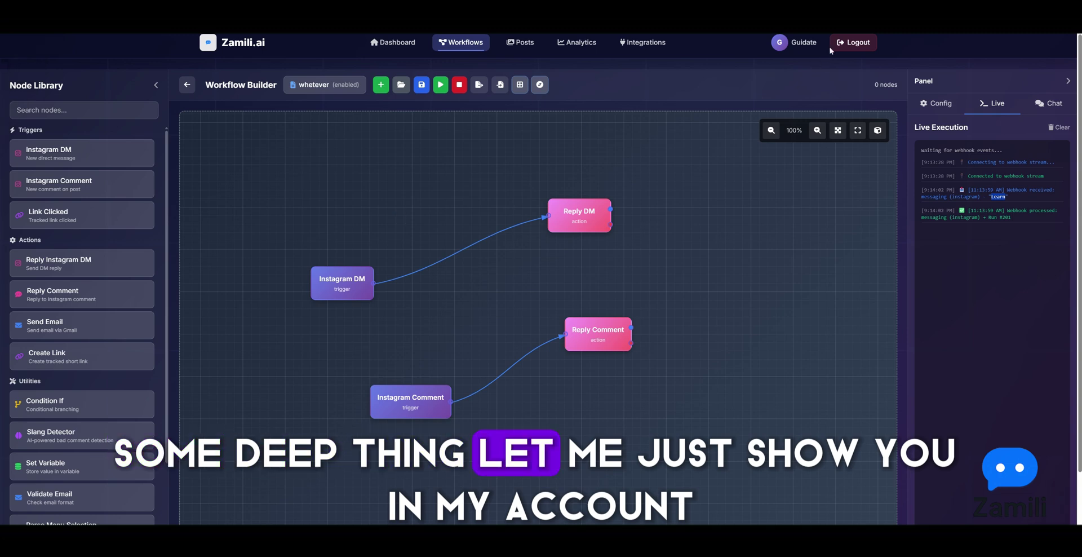
Log out and sign back in using the saved email and the account password
left_click(853, 42)
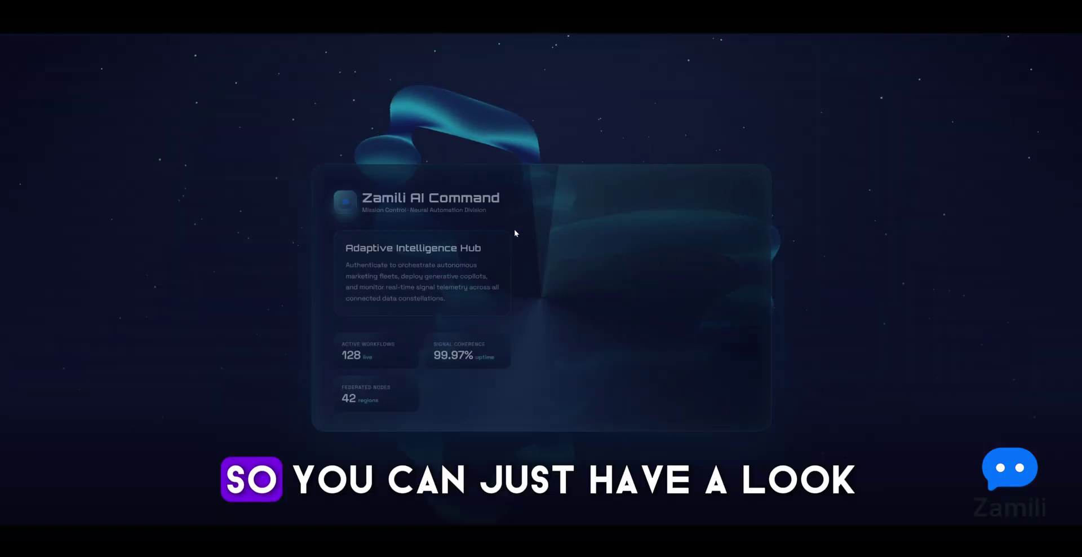
left_click(648, 265)
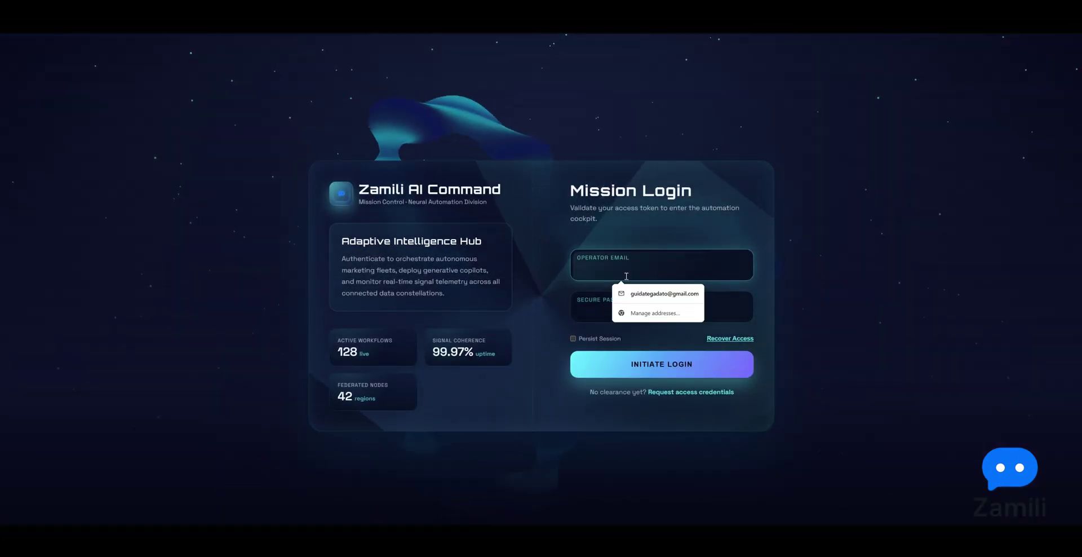
left_click(631, 290)
left_click(624, 308)
type("a••••••••••")
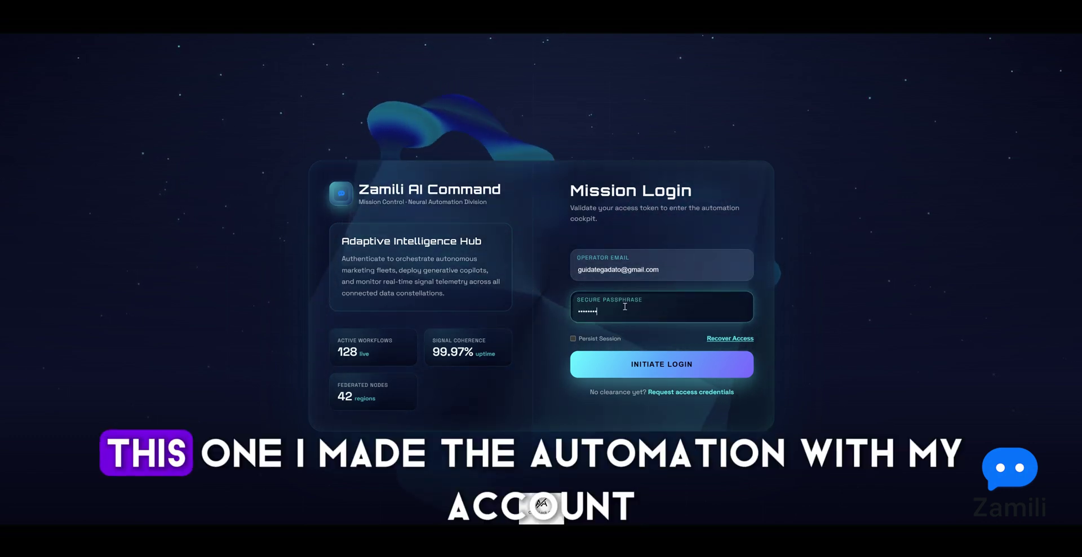
key("Return")
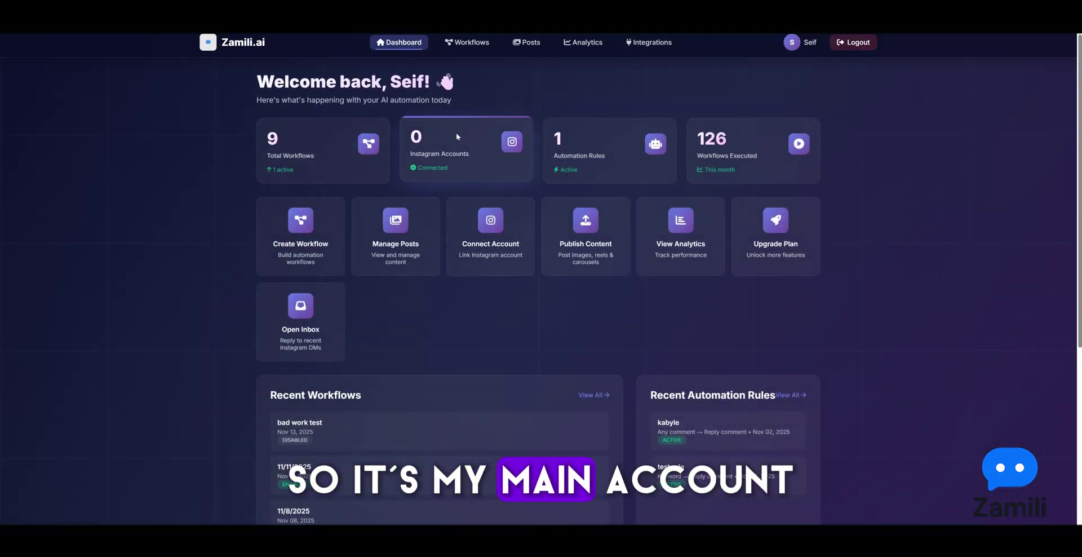
Load the saved 11/11/2025 workflow into the Workflow Builder
left_click(466, 43)
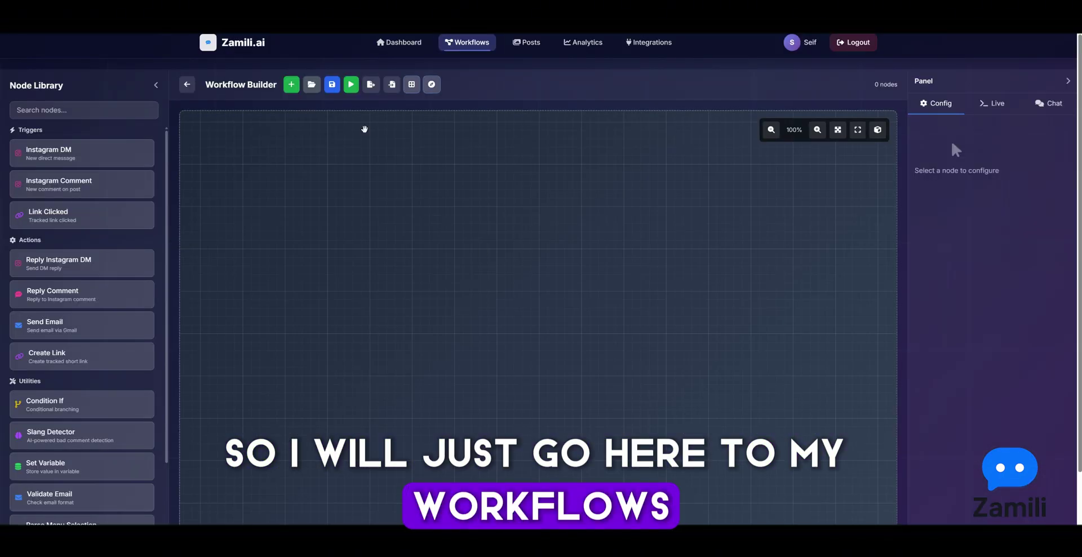
left_click(312, 84)
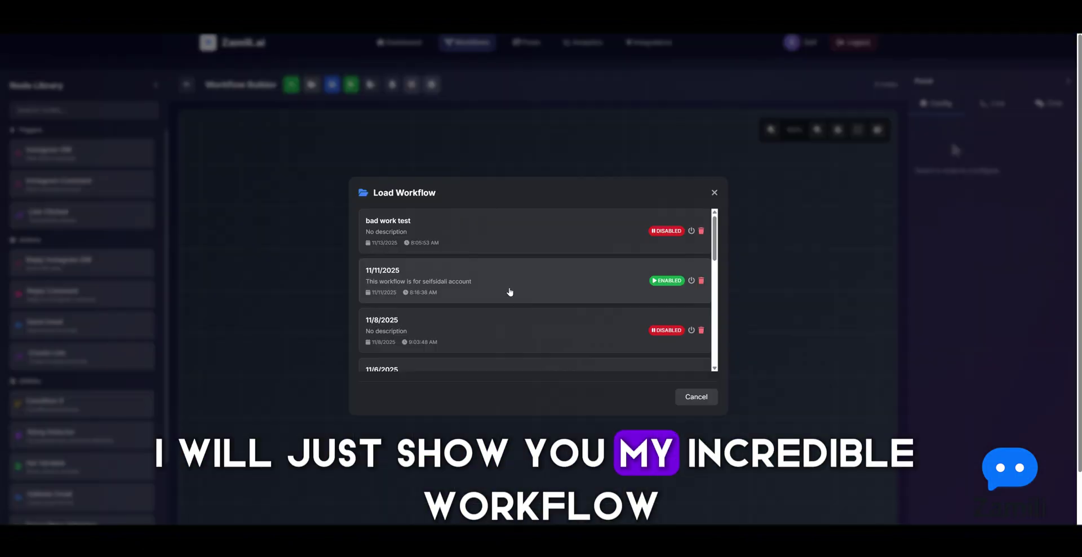
left_click(498, 290)
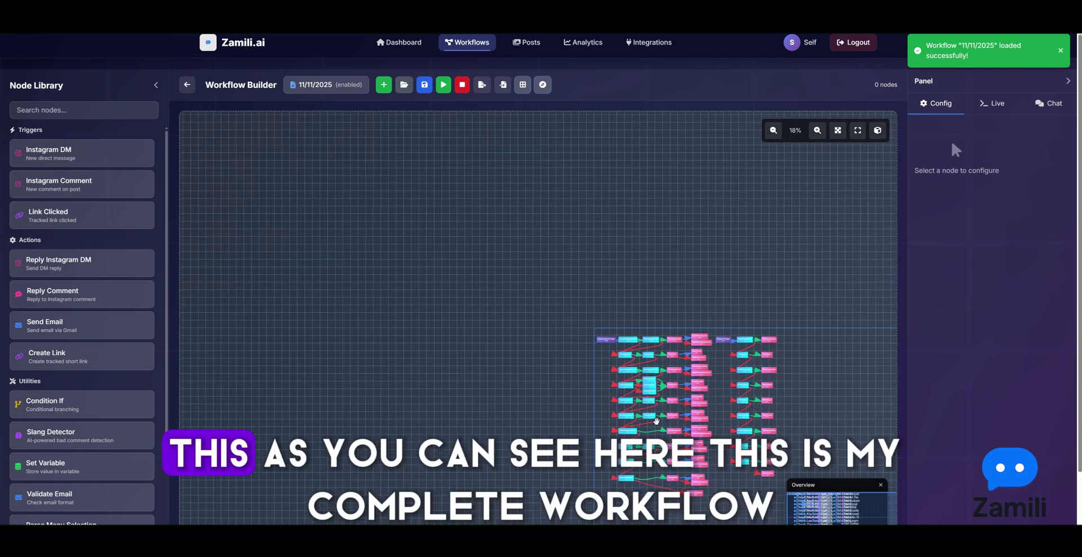
scroll(656, 420, "up", 6)
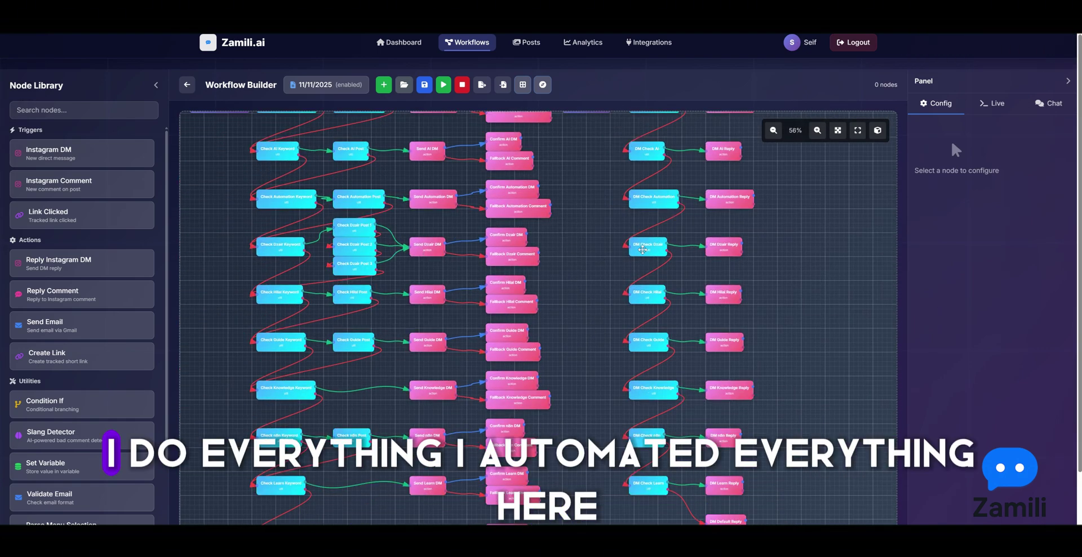
scroll(206, 125, "down", 2)
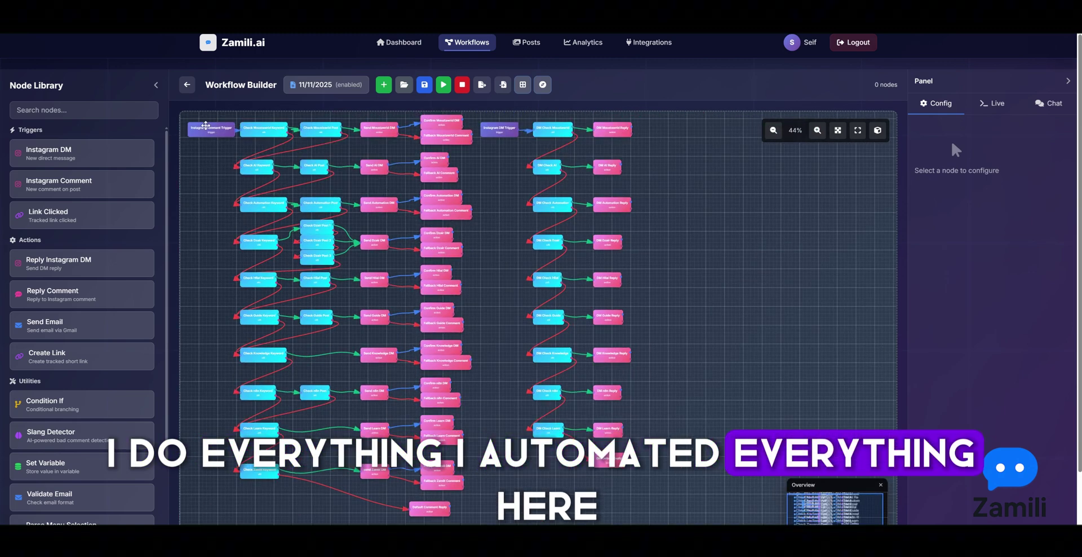
Inspect the Instagram Comment trigger and the Moustawrid keyword, post, DM, confirm and fallback nodes
left_click(206, 126)
left_click(265, 129)
left_click(311, 131)
left_click(380, 128)
left_click(441, 121)
left_click(458, 136)
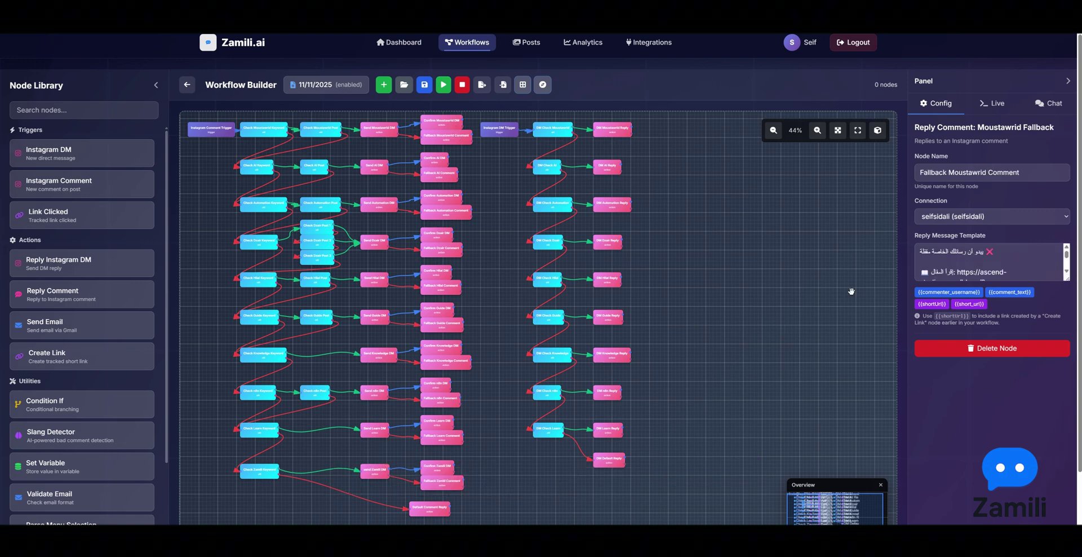
scroll(733, 276, "down", 1)
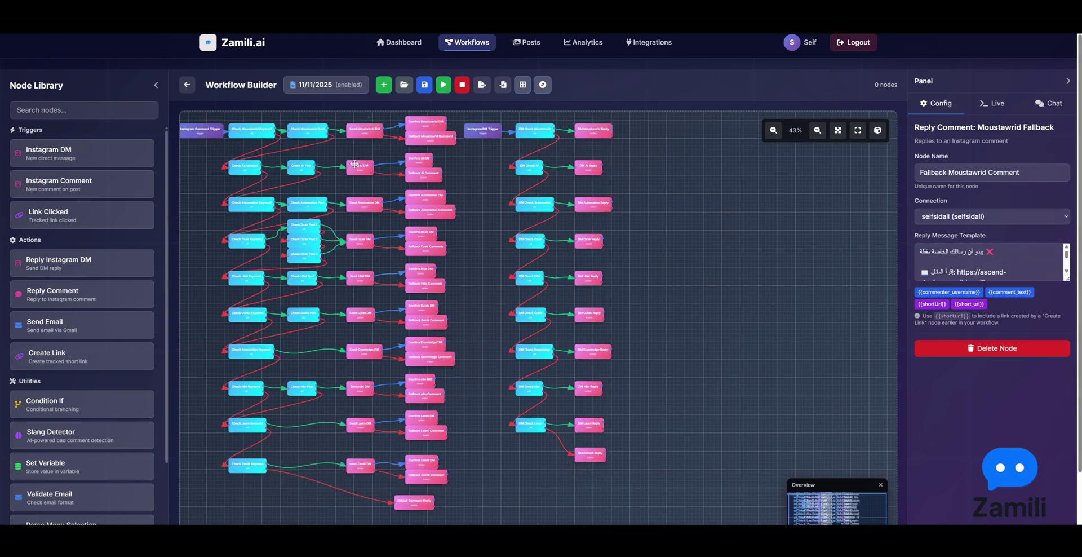
left_click(384, 85)
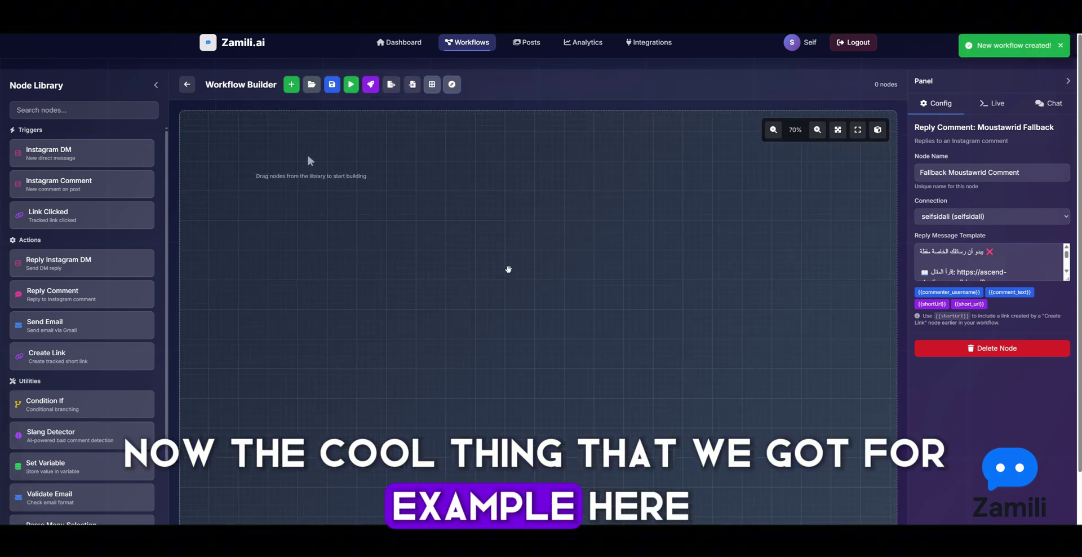
Show the Config panel, then switch to the AI workflow assistant Chat tab
left_click(933, 105)
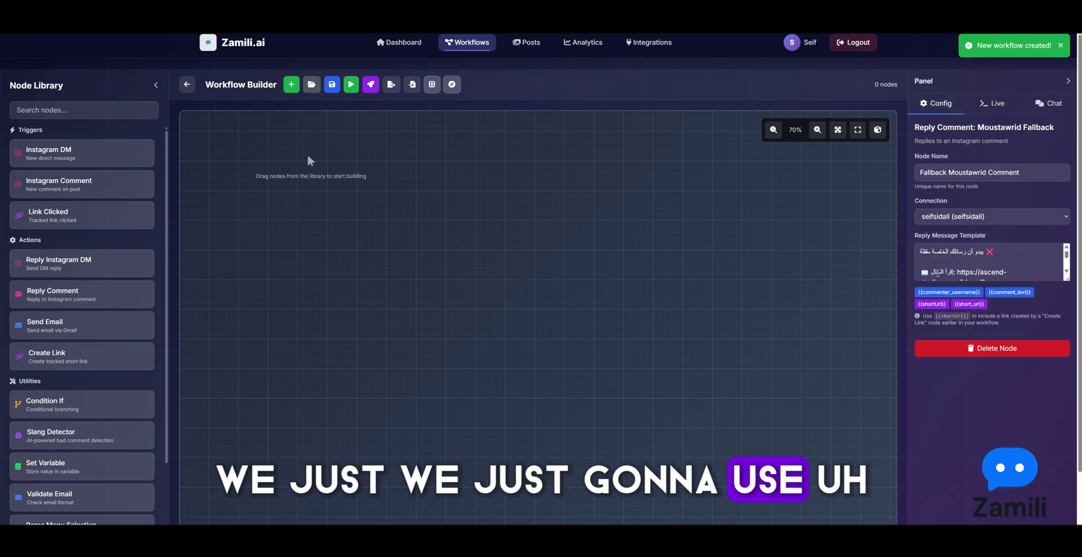
left_click(1048, 103)
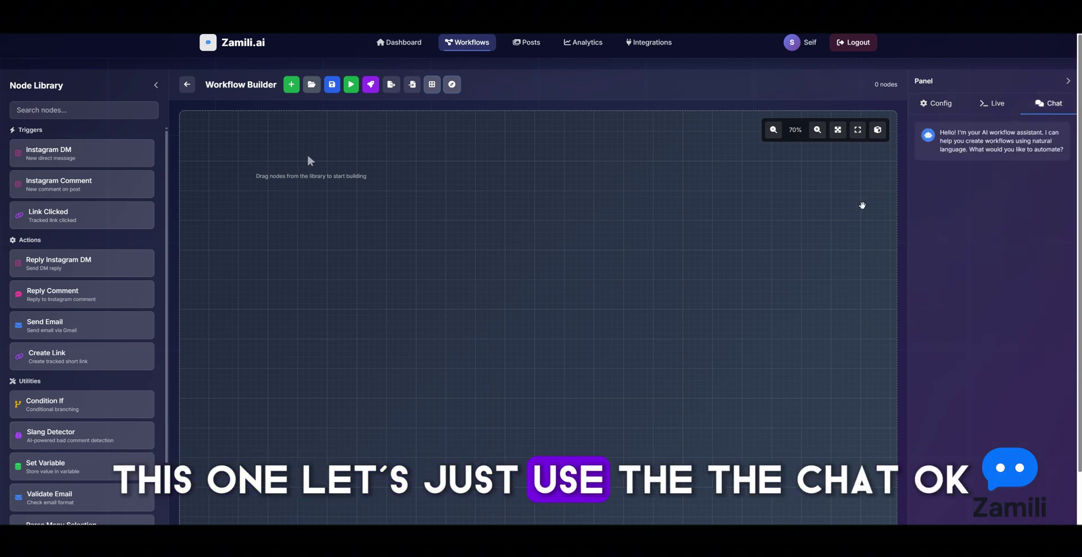